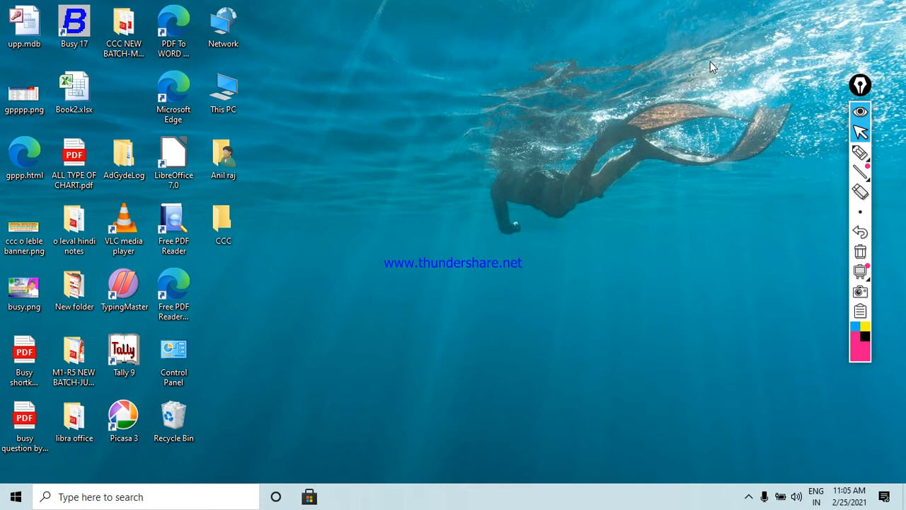
Step: Refresh the desktop three times from its right-click menu
right_click(404, 44)
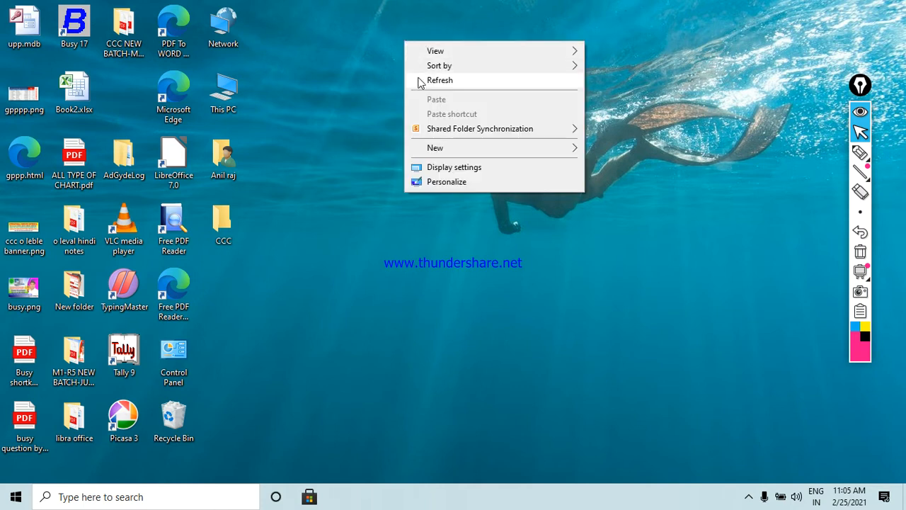
click(418, 80)
right_click(351, 32)
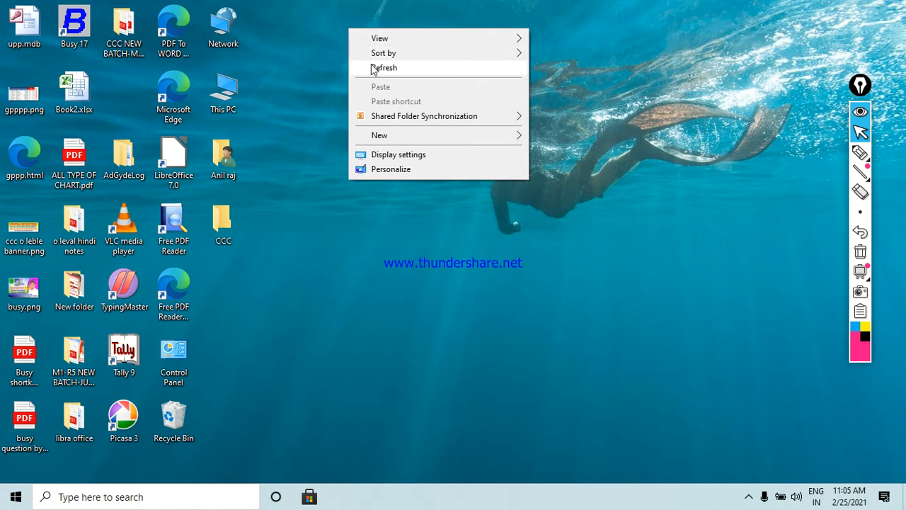
click(373, 67)
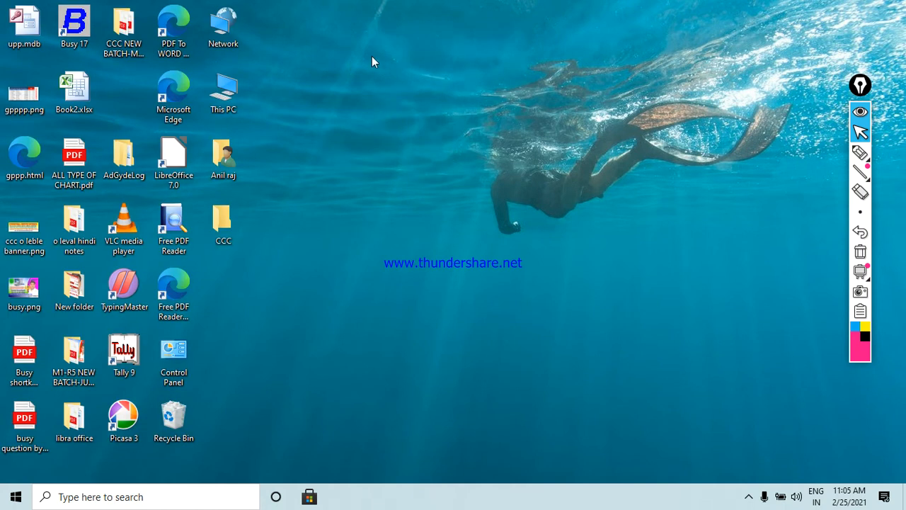
right_click(371, 61)
click(399, 95)
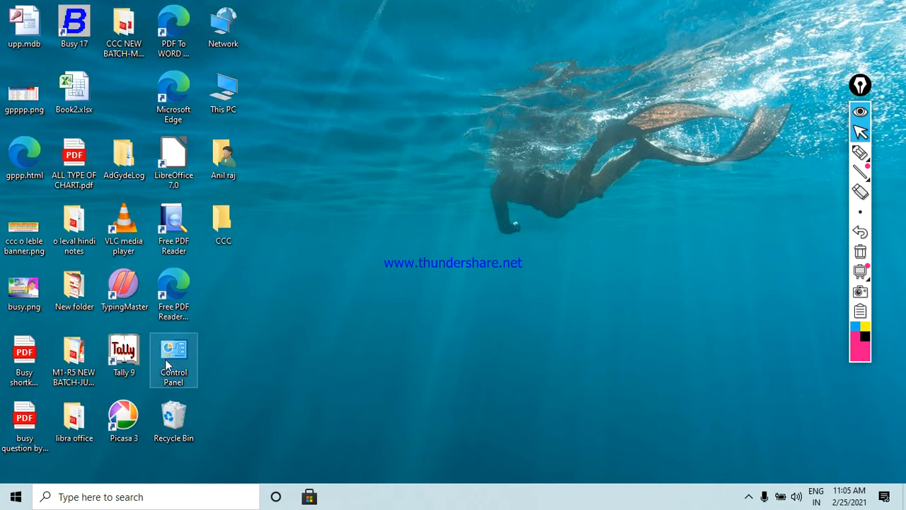
Step: Move the Tally 9 shortcut to the empty top-centre area, select it and mark it with a box
drag(111, 337, 344, 109)
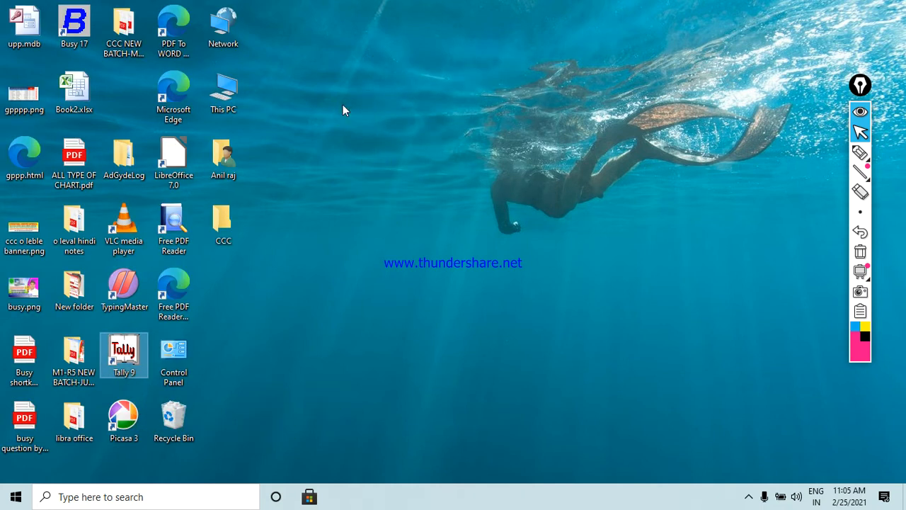
drag(317, 47, 440, 163)
drag(269, 6, 481, 183)
drag(284, 18, 435, 149)
drag(543, 195, 342, 57)
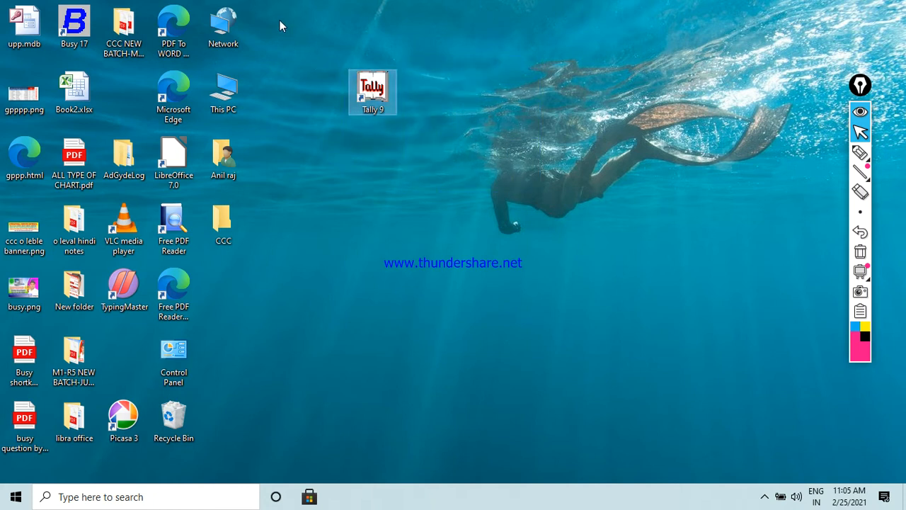
drag(280, 20, 449, 168)
drag(294, 33, 421, 131)
drag(479, 145, 418, 121)
click(860, 152)
mouse_move(313, 50)
mouse_down()
mouse_move(409, 48)
mouse_move(434, 83)
mouse_move(394, 157)
mouse_move(300, 90)
mouse_move(306, 50)
mouse_move(393, 17)
mouse_up()
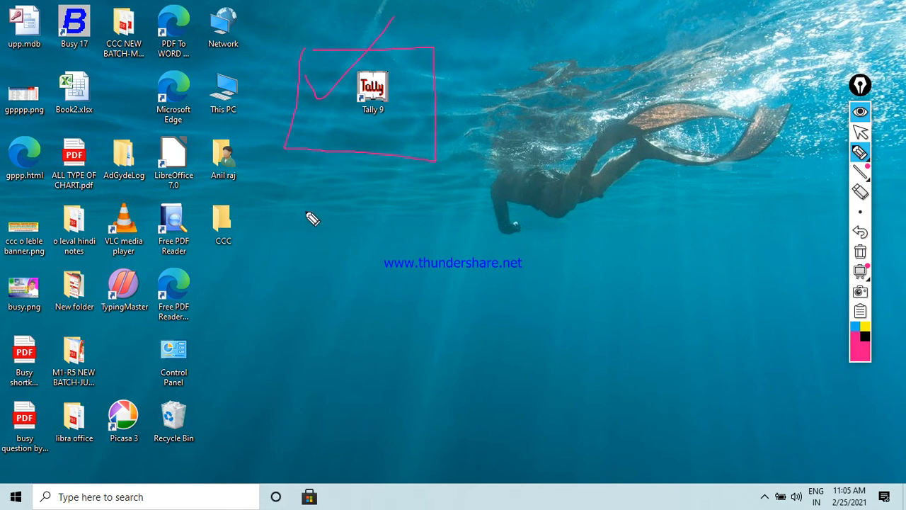
Step: Refresh the desktop from its right-click menu
click(860, 251)
click(861, 134)
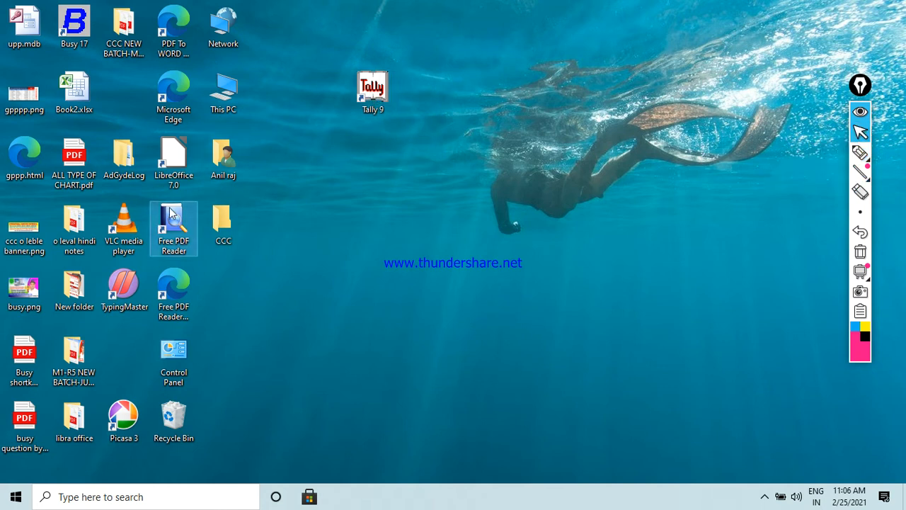
right_click(391, 165)
click(422, 205)
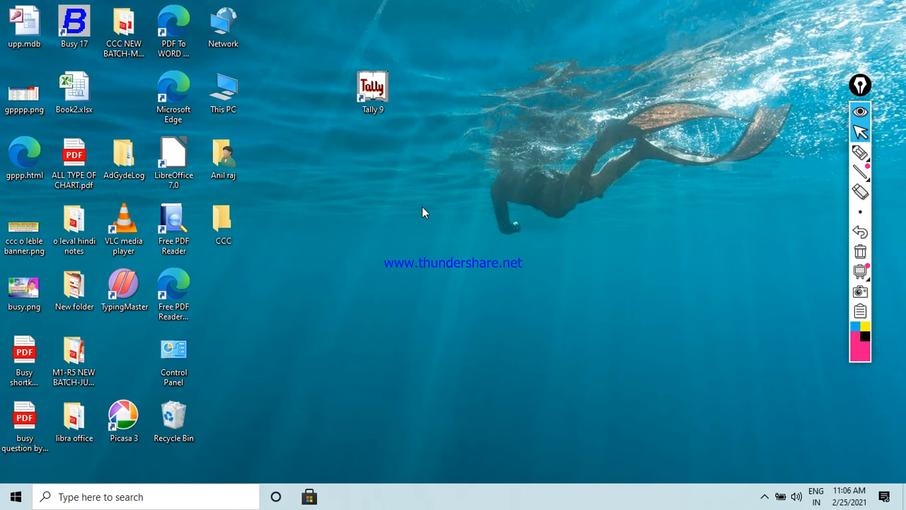
Step: Step through the desktop shortcuts with the arrow keys toward Tally 9
key(Up)
key(Up)
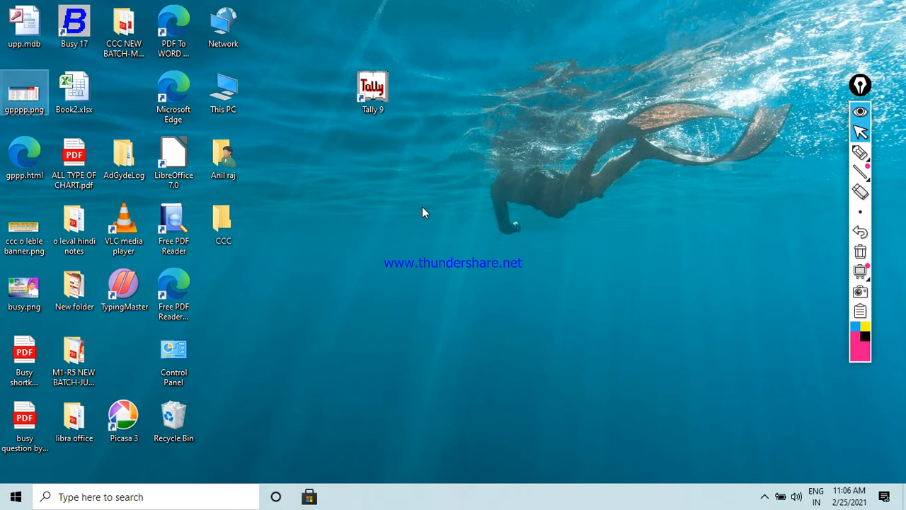
key(Right)
key(Down)
key(Down)
key(Down)
key(Down)
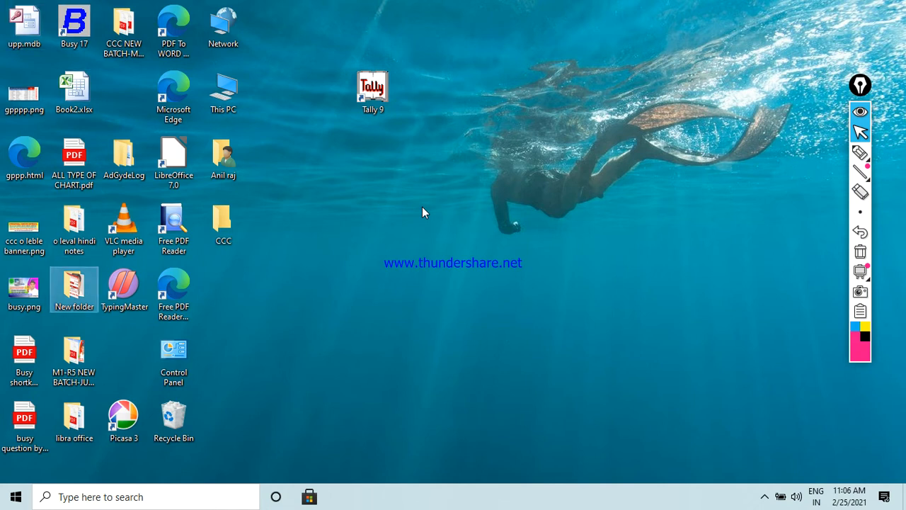
key(Right)
key(Up)
key(Up)
key(Up)
key(Right)
key(Down)
key(Down)
key(Down)
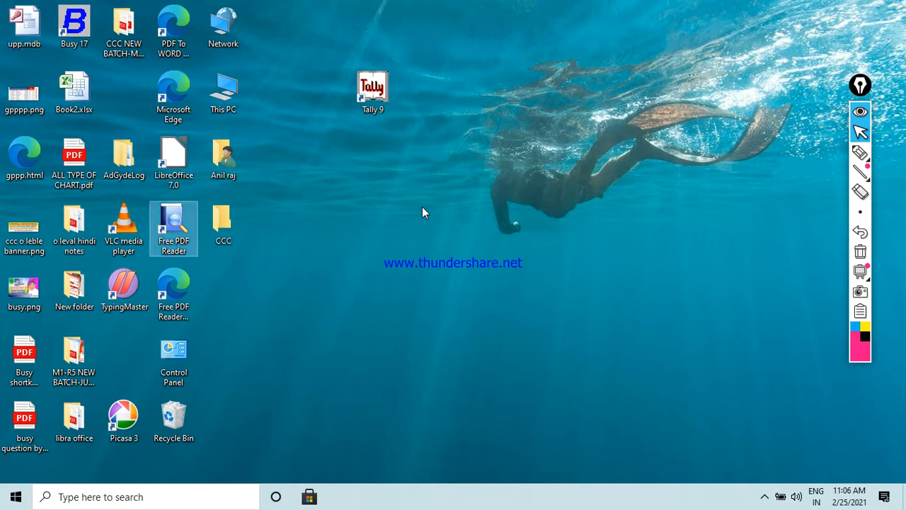
key(Left)
key(Up)
key(Left)
key(Up)
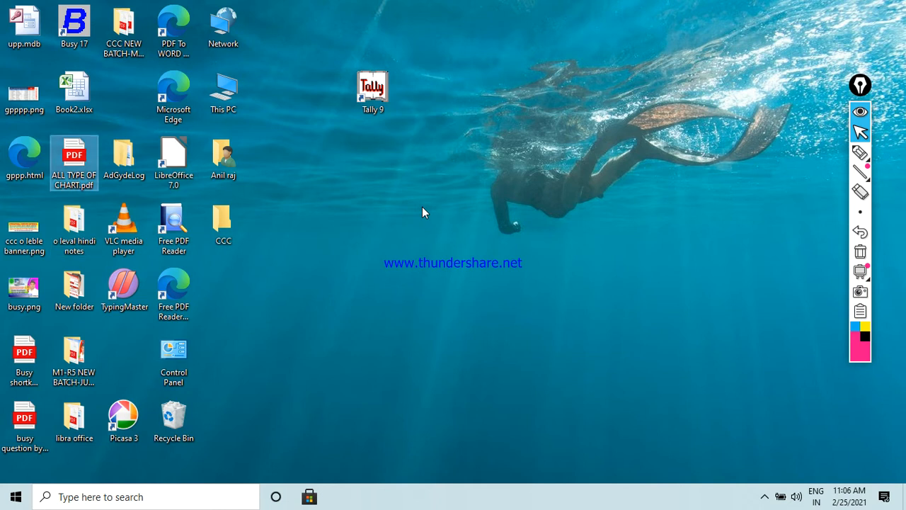
key(Right)
key(Down)
key(Down)
key(Right)
key(Down)
key(Left)
key(Left)
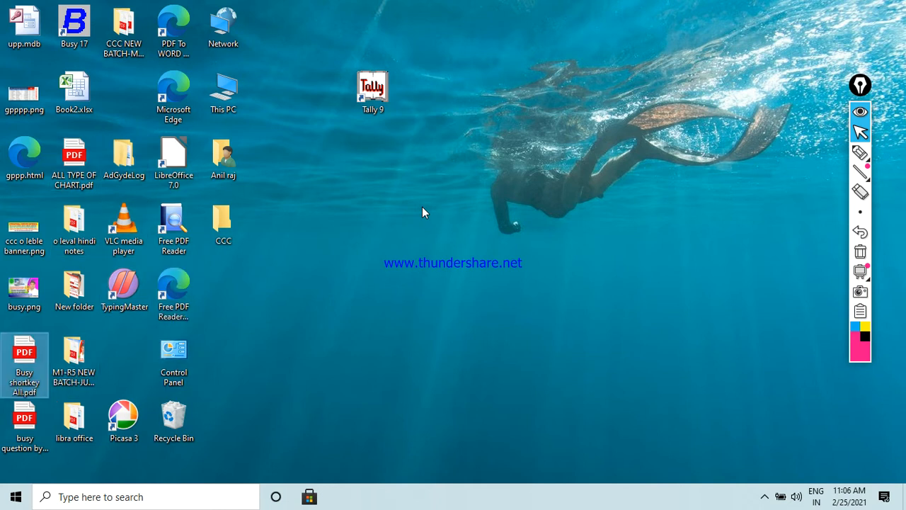
key(Up)
key(Up)
key(Right)
key(Right)
key(Right)
key(Up)
key(Up)
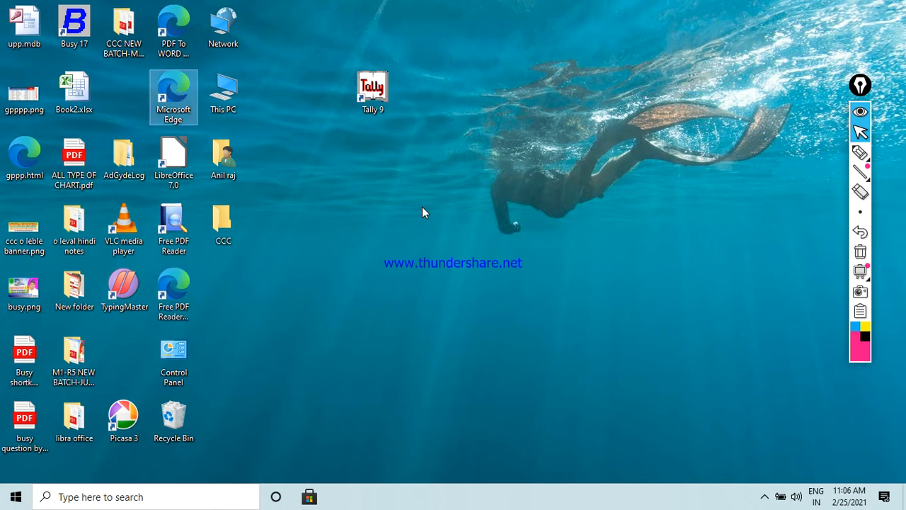
key(Right)
key(Right)
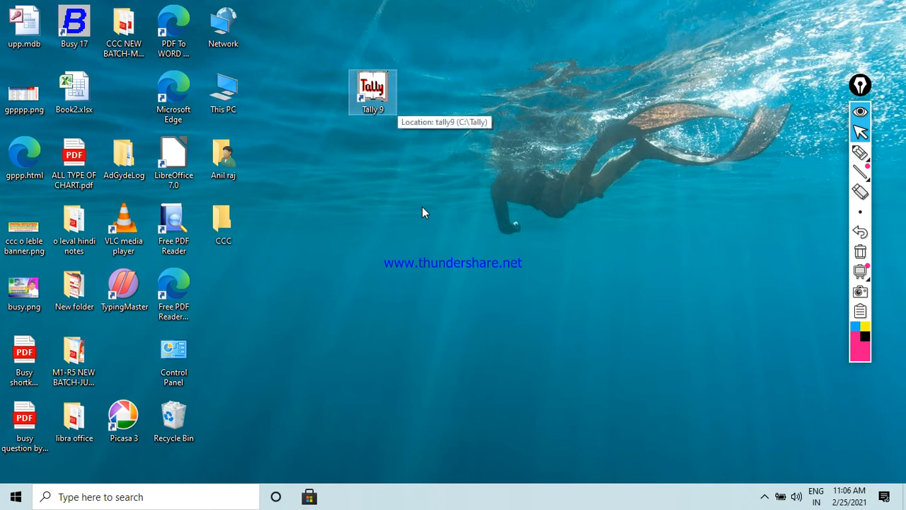
Step: Select the Tally 9 shortcut instead of This PC and launch it with Enter
key(Left)
key(Right)
key(Left)
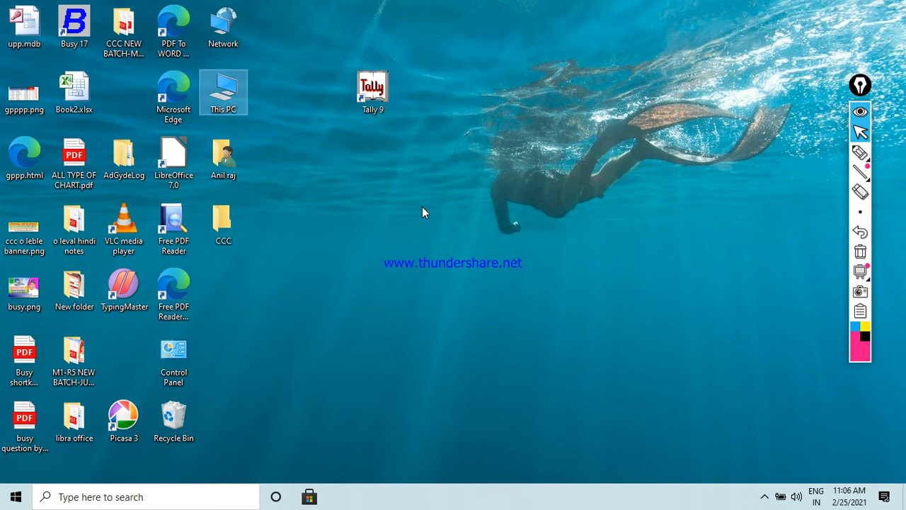
key(Right)
key(Left)
key(Right)
key(Left)
key(Right)
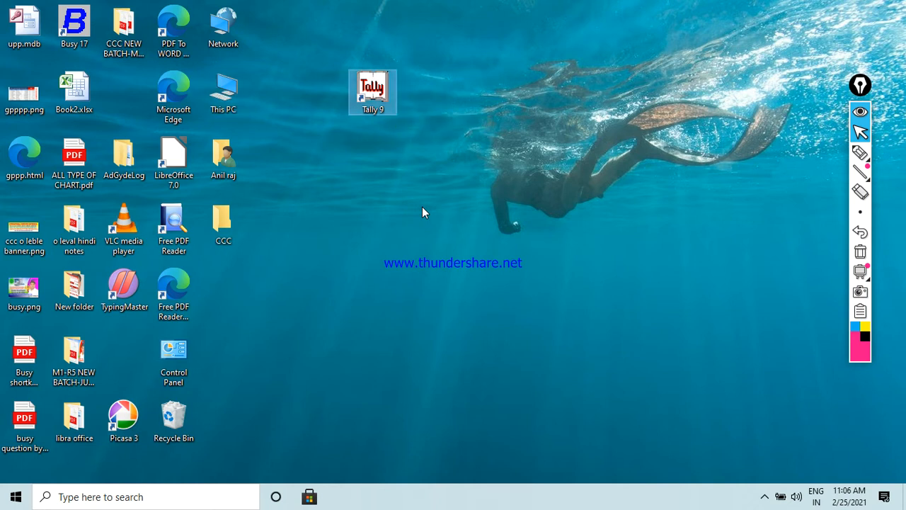
key(Return)
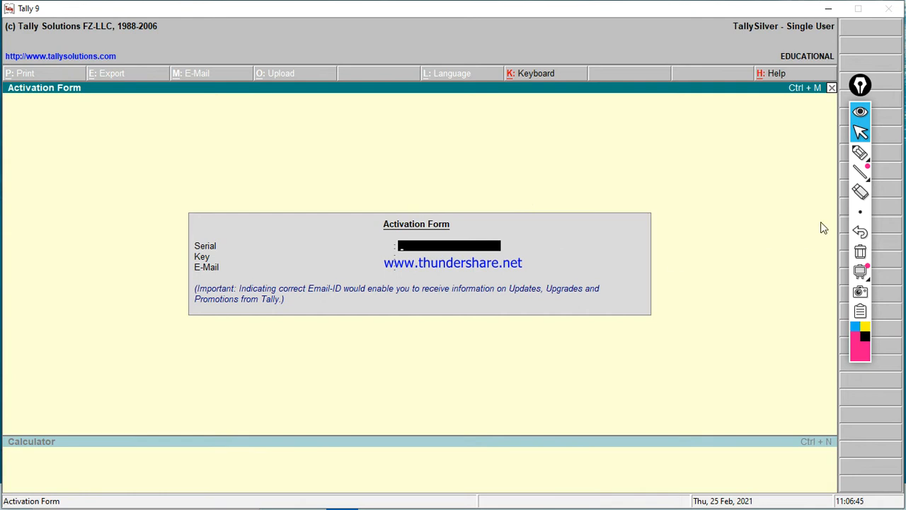
Step: Draw a box around Tally 9's empty Activation Form to highlight it
click(860, 153)
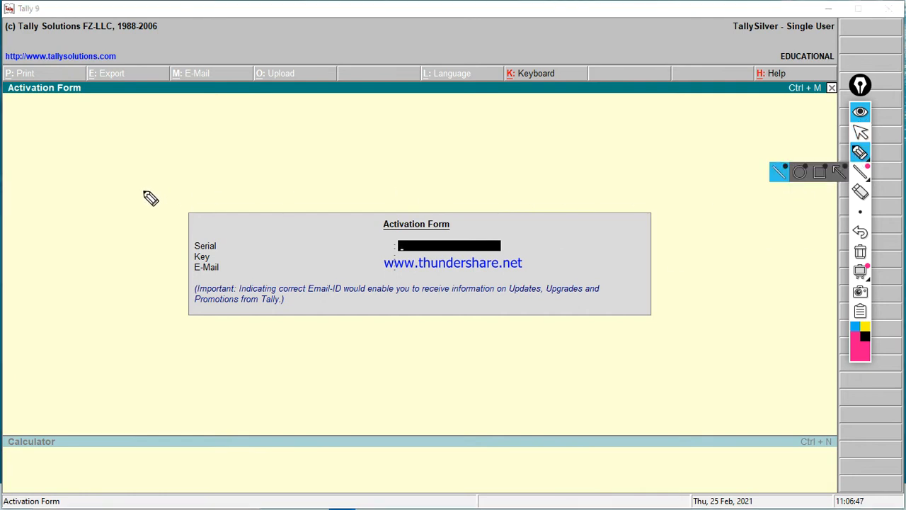
mouse_move(153, 191)
mouse_down()
mouse_move(629, 193)
mouse_move(690, 206)
mouse_move(682, 358)
mouse_move(151, 350)
mouse_move(154, 191)
mouse_up()
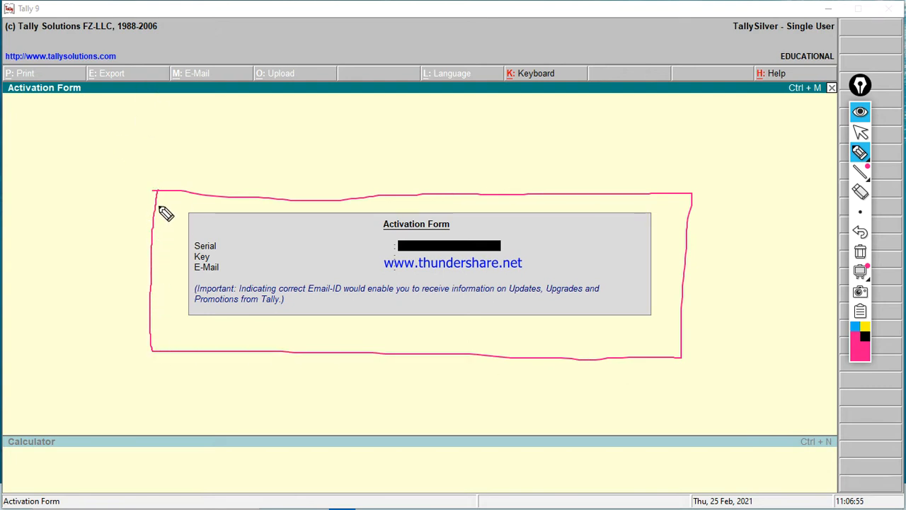
mouse_move(157, 200)
mouse_down()
mouse_move(170, 225)
mouse_move(232, 173)
mouse_up()
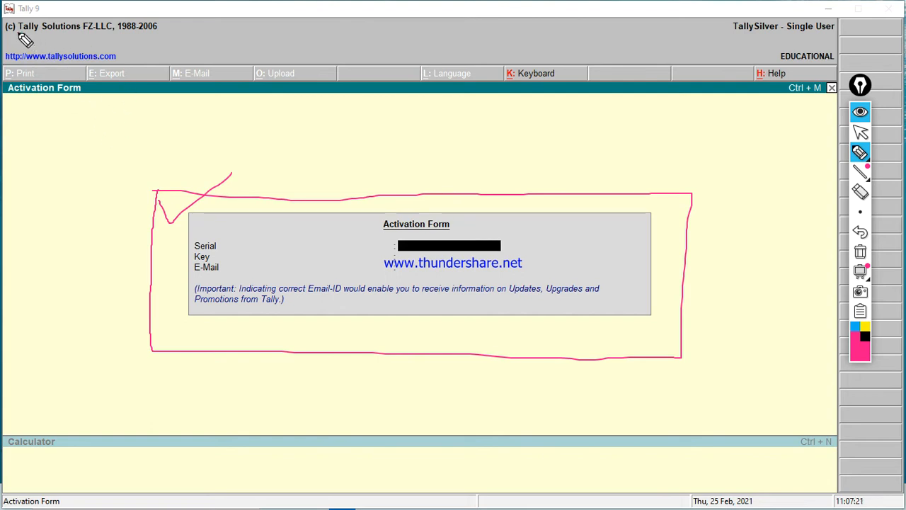
drag(20, 33, 85, 32)
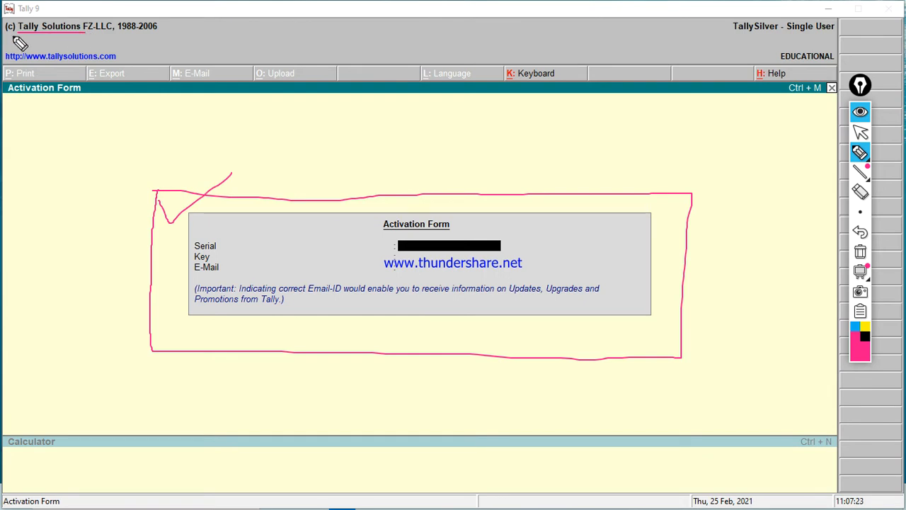
drag(13, 35, 72, 36)
drag(117, 33, 155, 33)
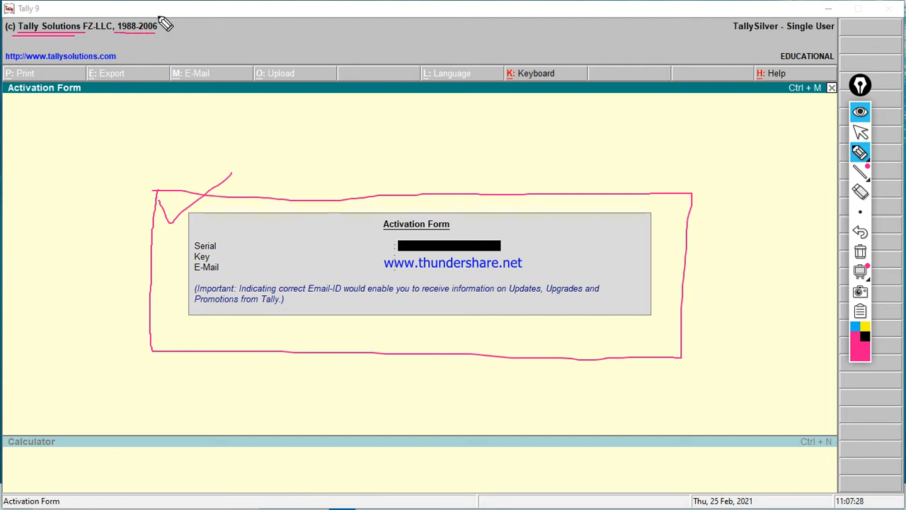
mouse_move(118, 11)
mouse_down()
mouse_move(169, 21)
mouse_move(161, 35)
mouse_up()
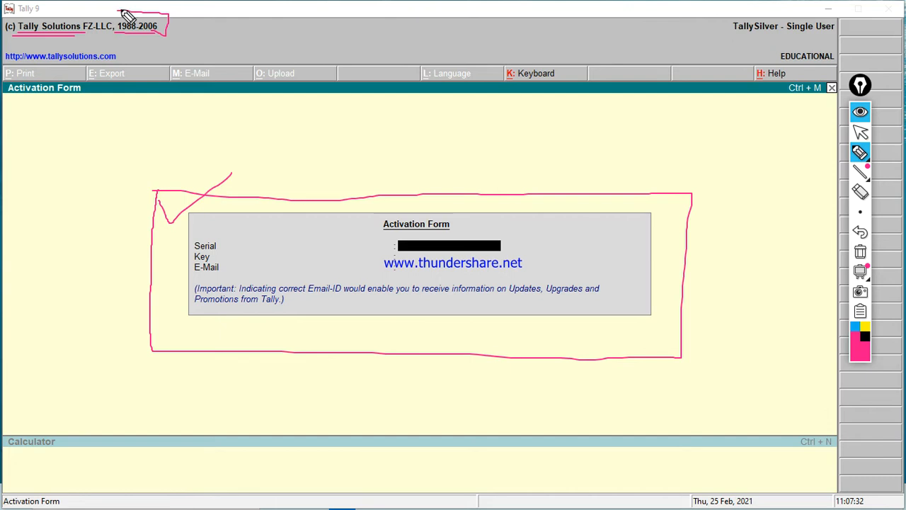
drag(119, 12, 109, 28)
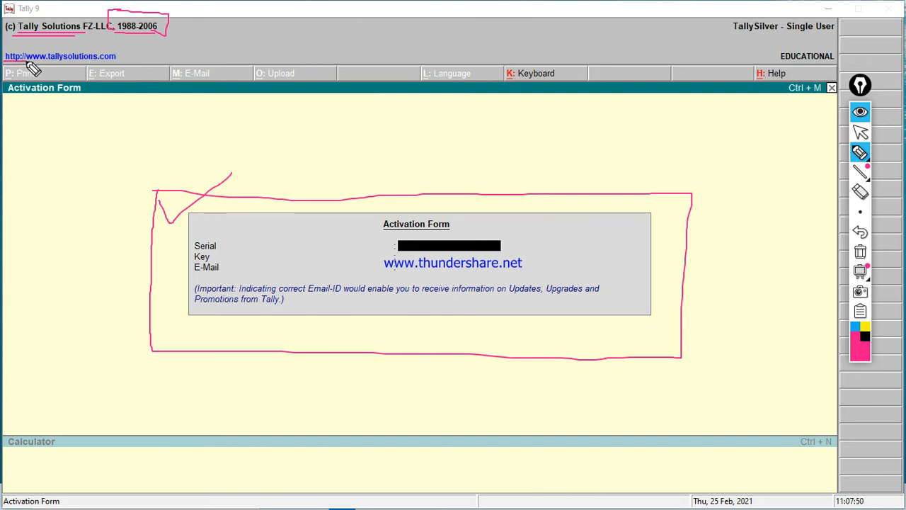
mouse_move(28, 63)
mouse_down()
mouse_move(127, 60)
mouse_move(42, 46)
mouse_move(7, 48)
mouse_move(5, 60)
mouse_up()
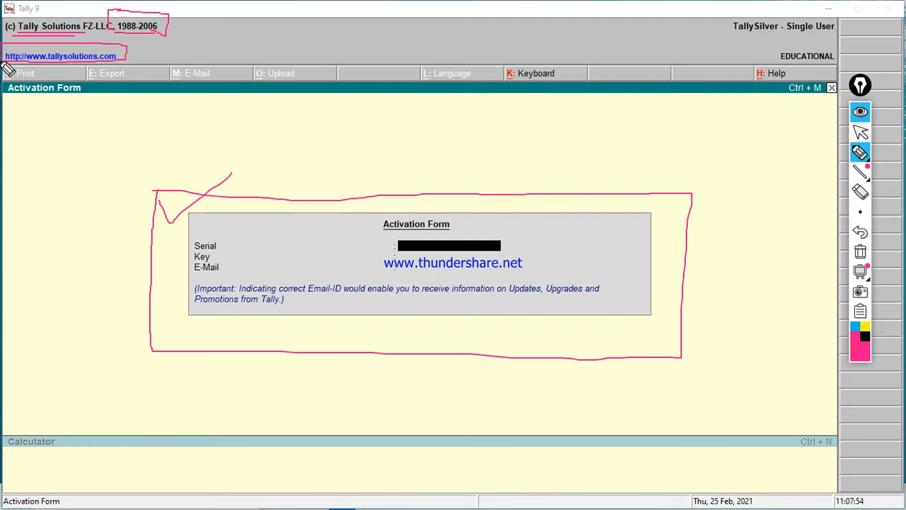
mouse_move(131, 49)
mouse_down()
mouse_move(145, 55)
mouse_move(174, 40)
mouse_up()
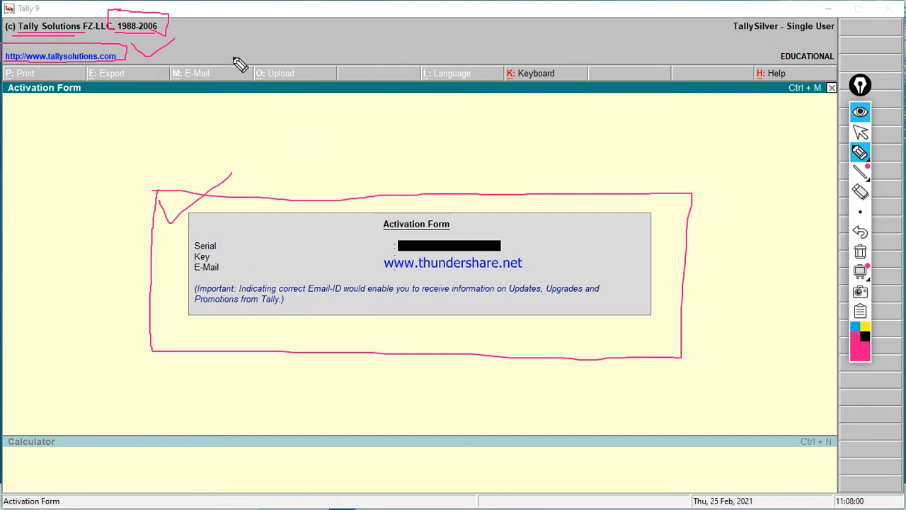
mouse_move(234, 38)
mouse_down()
mouse_move(220, 70)
mouse_move(243, 35)
mouse_move(237, 46)
mouse_move(266, 34)
mouse_up()
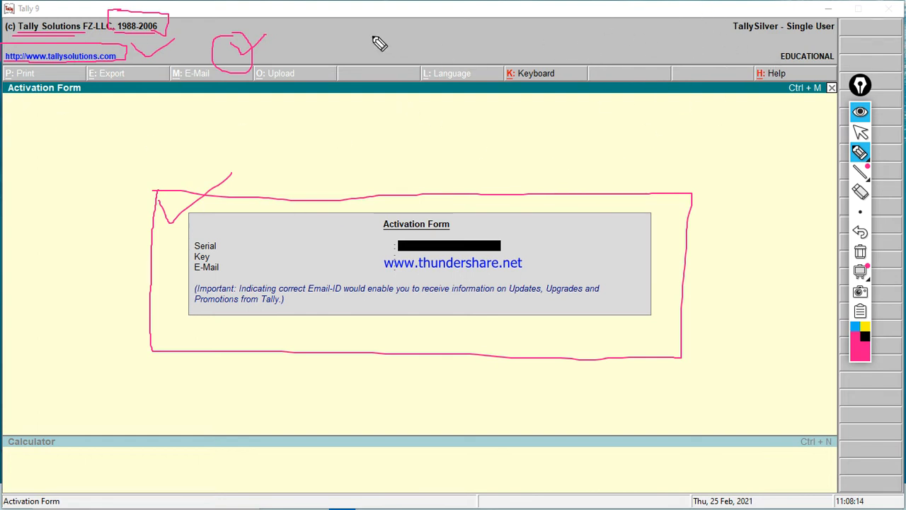
mouse_move(372, 36)
mouse_down()
mouse_move(410, 75)
mouse_move(484, 31)
mouse_up()
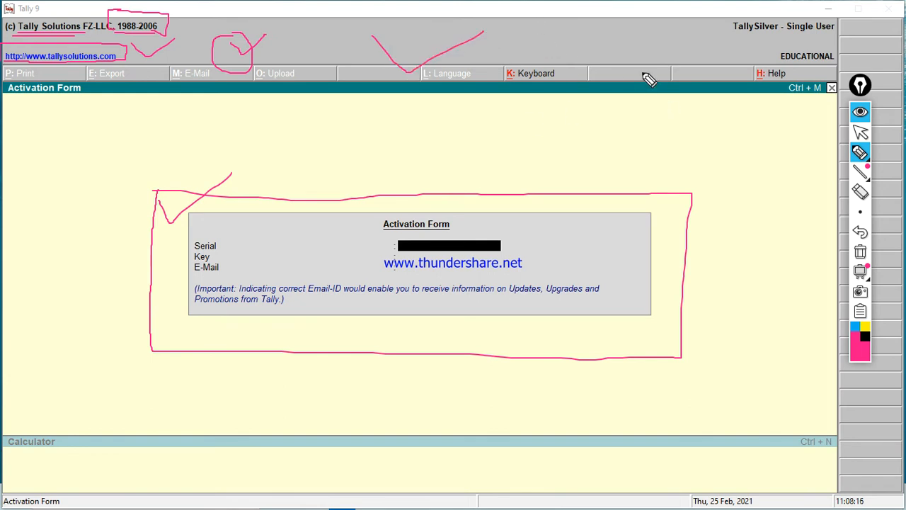
drag(782, 35, 826, 36)
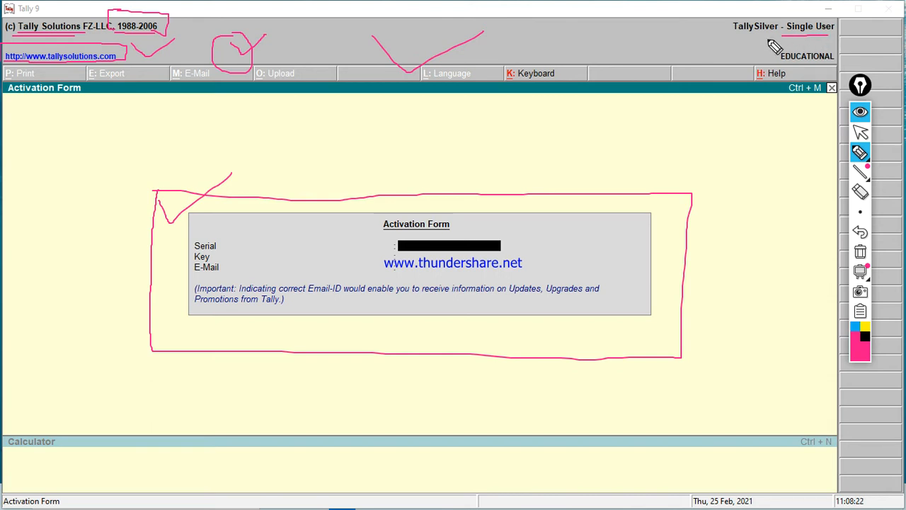
mouse_move(773, 42)
mouse_down()
mouse_move(815, 42)
mouse_move(831, 12)
mouse_move(795, 10)
mouse_move(787, 28)
mouse_up()
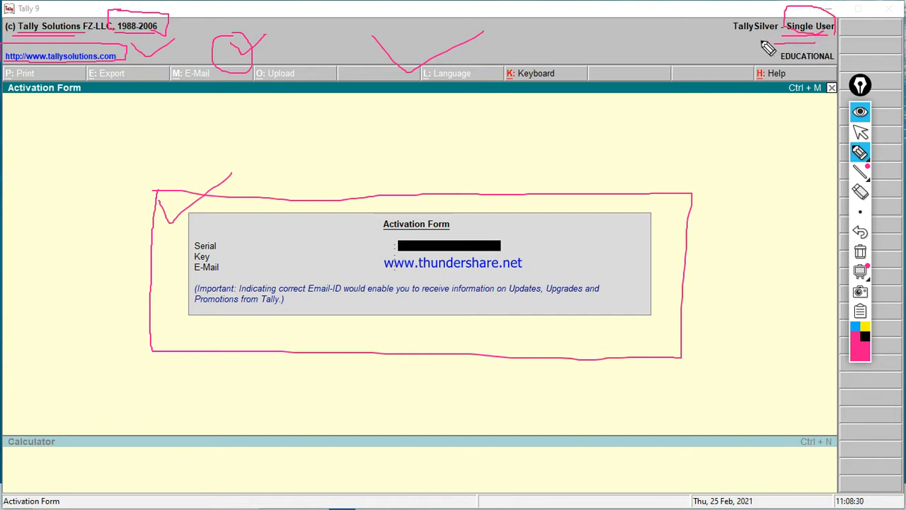
drag(717, 33, 736, 28)
drag(225, 84, 563, 83)
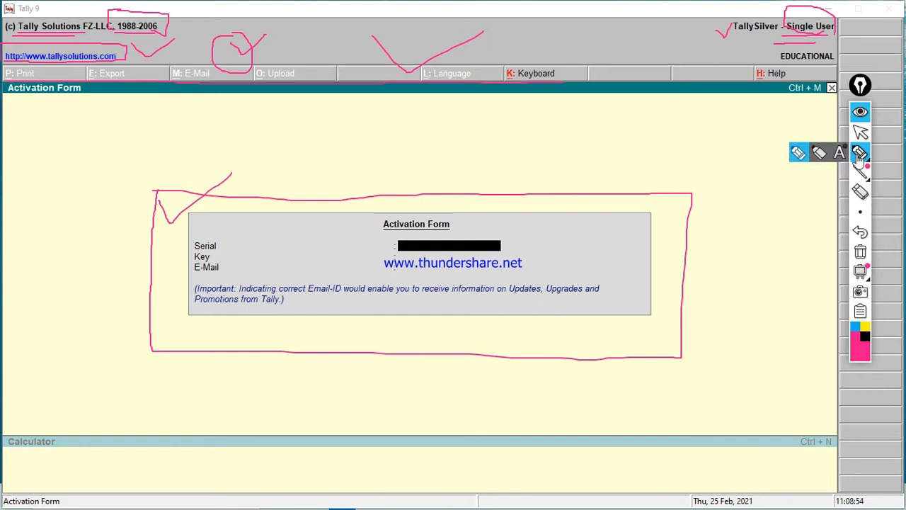
click(860, 251)
mouse_move(858, 154)
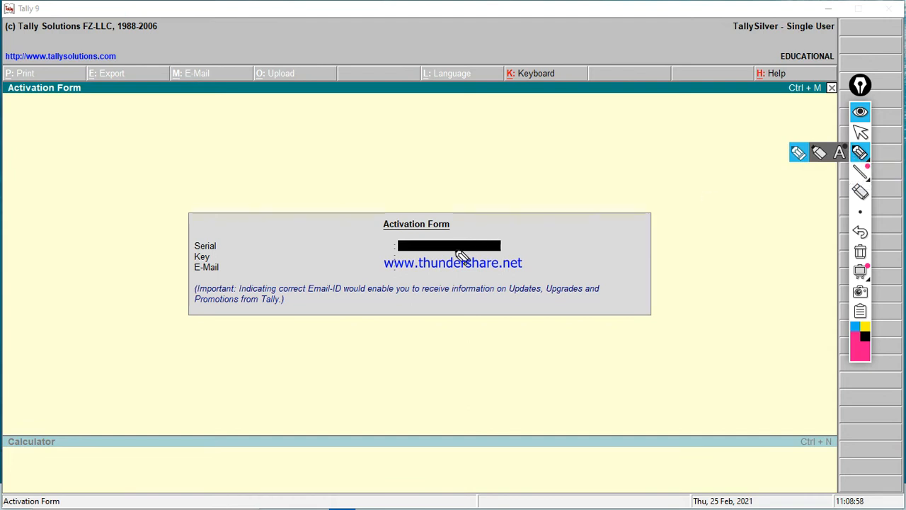
drag(251, 250, 502, 254)
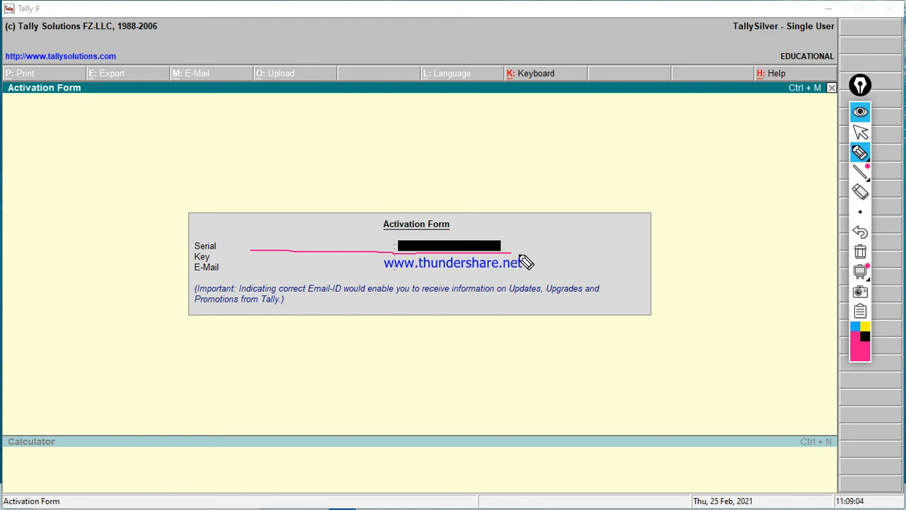
drag(263, 261, 465, 265)
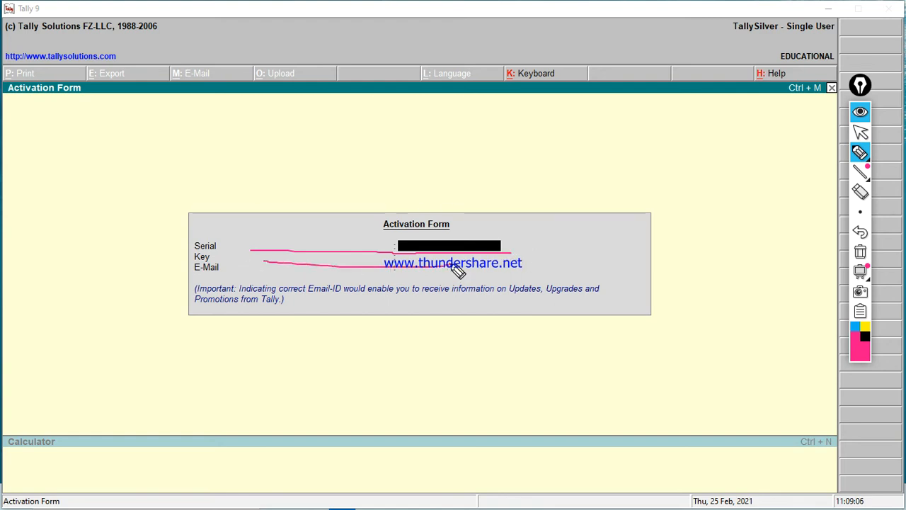
drag(311, 276, 429, 280)
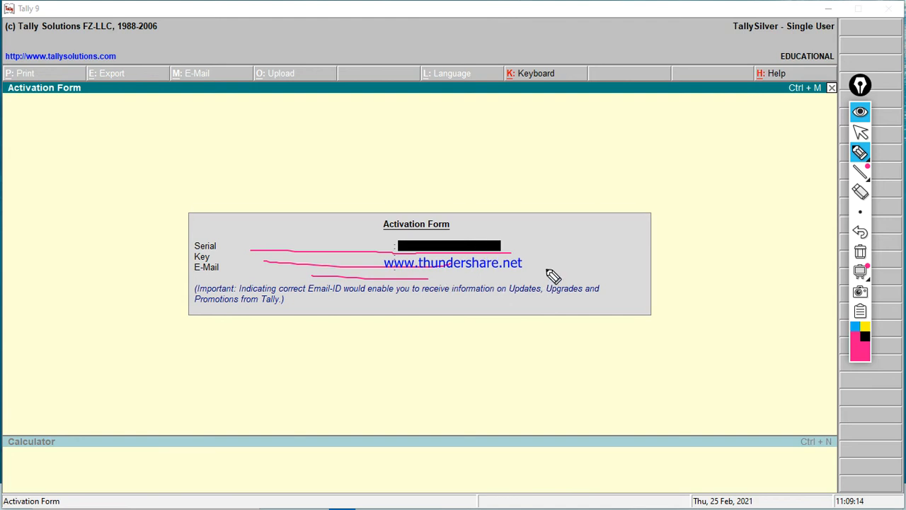
mouse_move(546, 269)
mouse_down()
mouse_move(486, 203)
mouse_move(369, 212)
mouse_move(423, 317)
mouse_move(511, 301)
mouse_up()
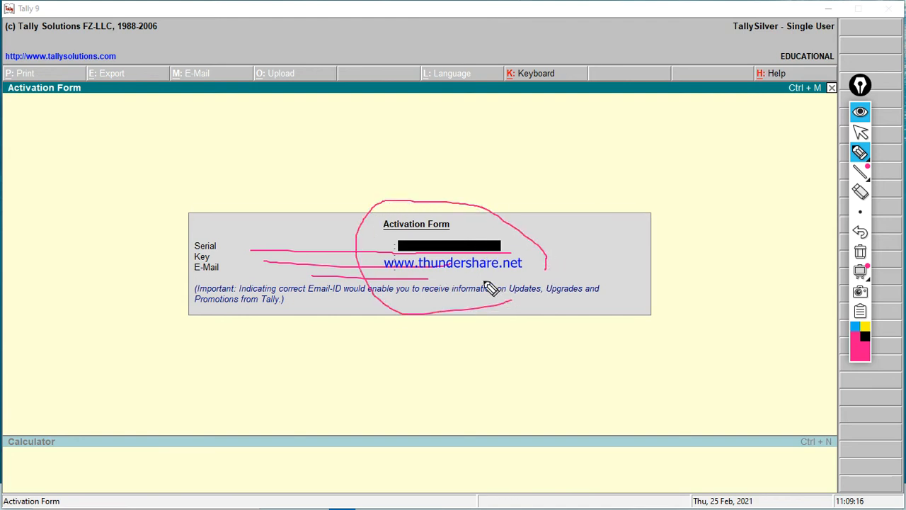
drag(485, 259, 542, 308)
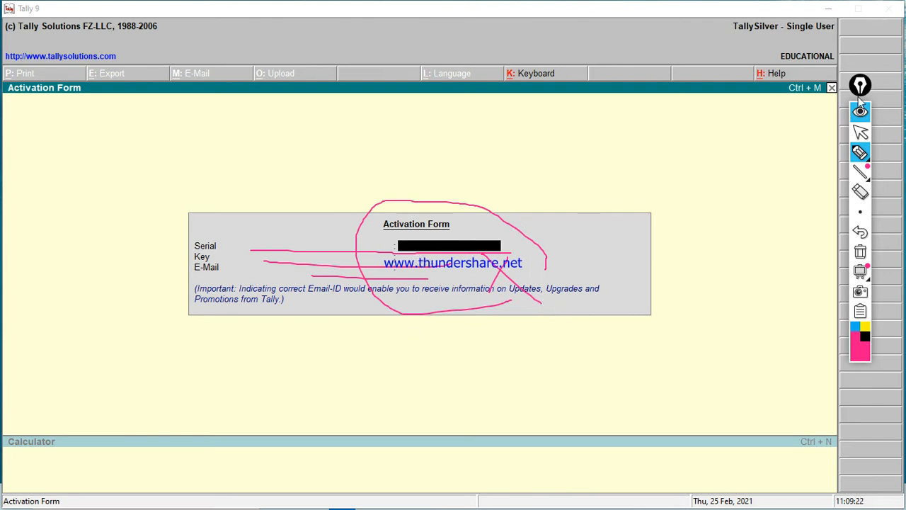
drag(858, 84, 787, 132)
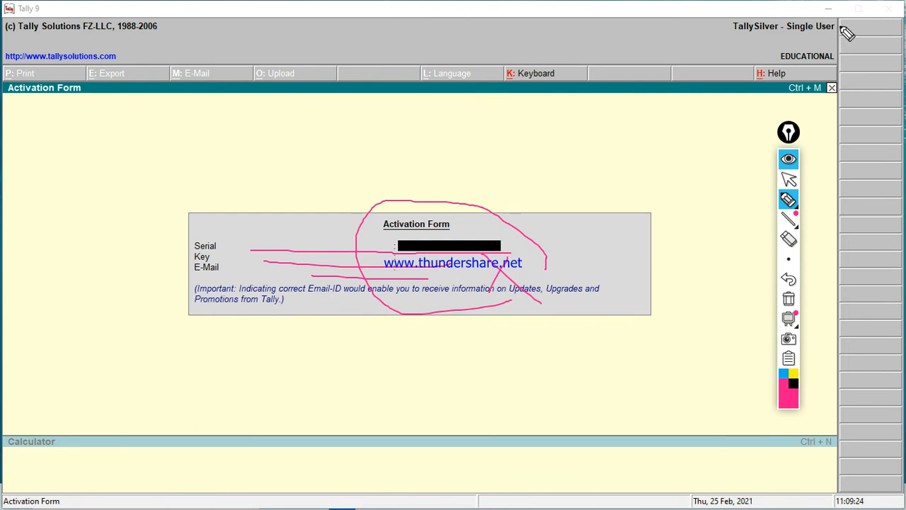
mouse_move(840, 22)
mouse_down()
mouse_move(893, 25)
mouse_move(896, 174)
mouse_move(893, 375)
mouse_move(839, 458)
mouse_move(822, 285)
mouse_move(819, 70)
mouse_move(837, 29)
mouse_move(851, 87)
mouse_up()
drag(830, 116, 851, 91)
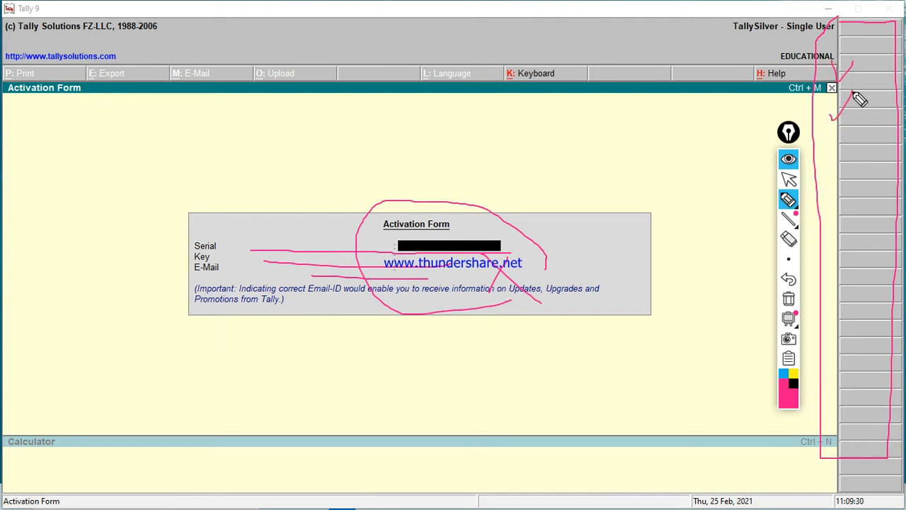
drag(821, 165, 853, 151)
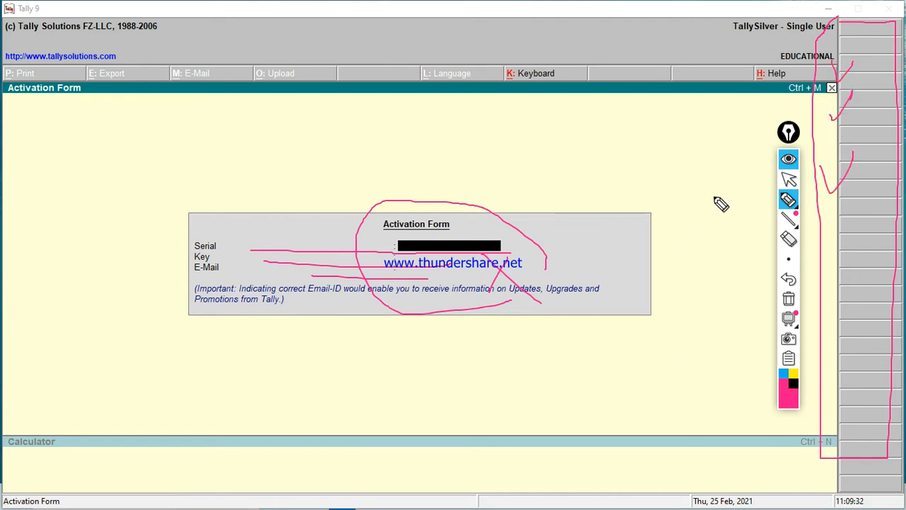
drag(788, 159, 879, 159)
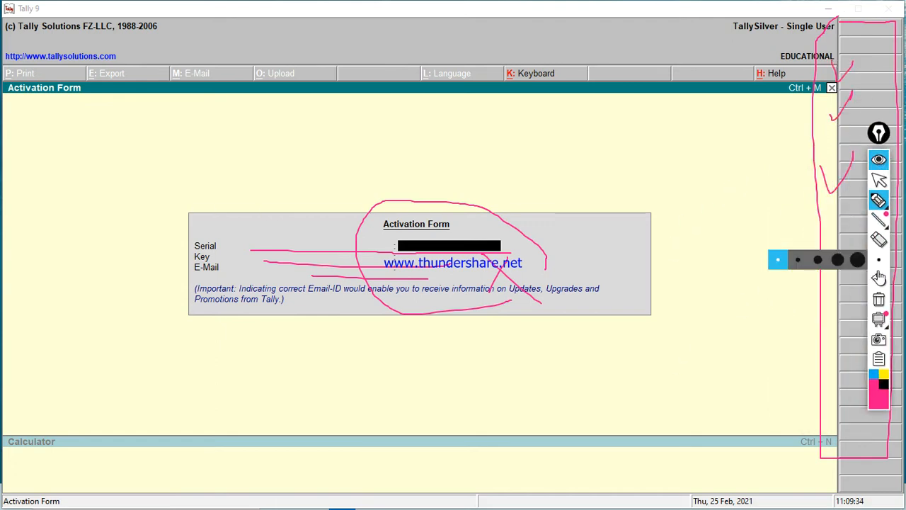
click(878, 299)
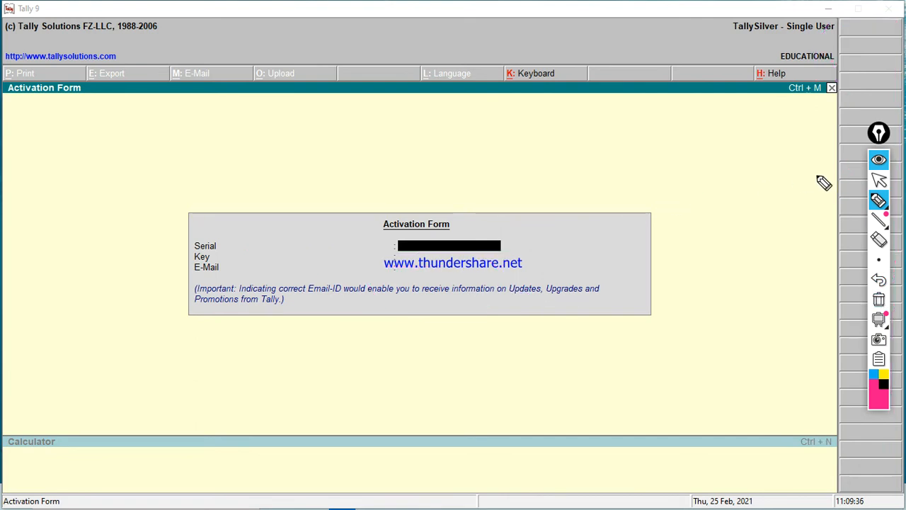
click(878, 179)
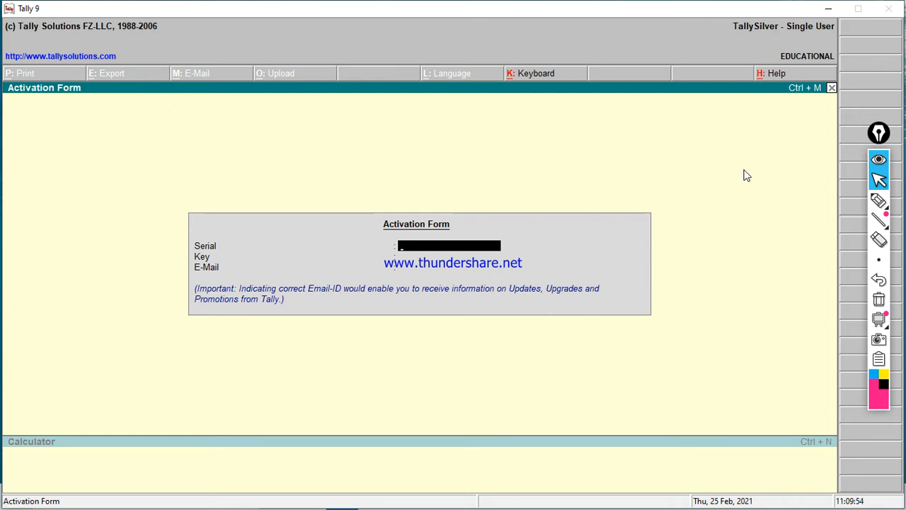
Step: Quit and relaunch Tally 9, dismissing the Activation Form to load Rcm Company (1-4-2006 to 31-3-2007)
click(831, 88)
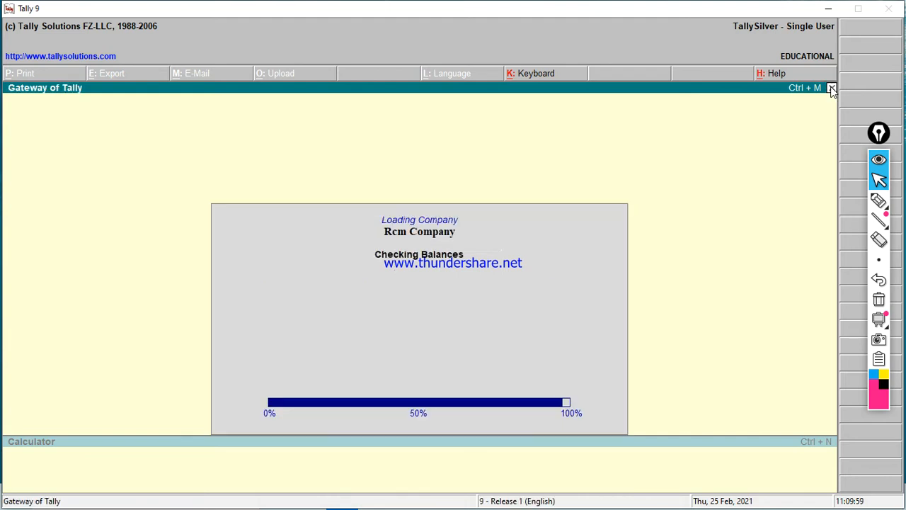
click(831, 88)
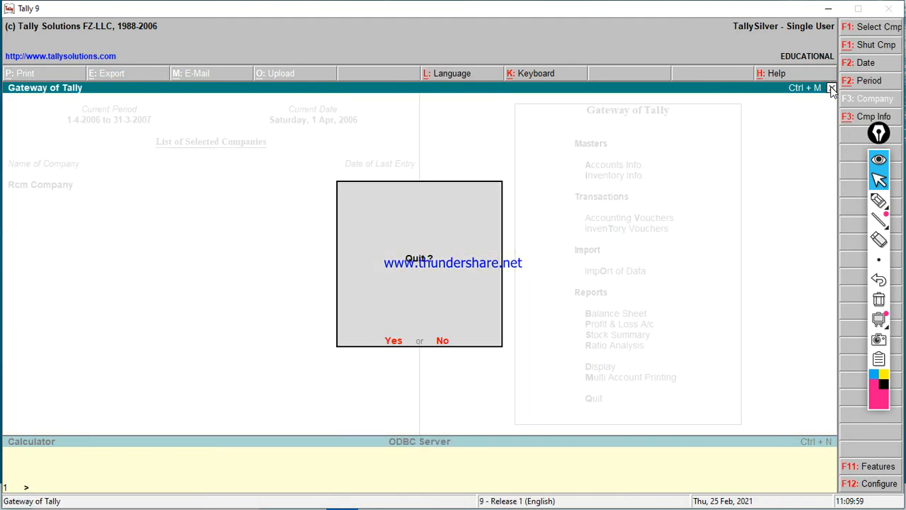
click(832, 88)
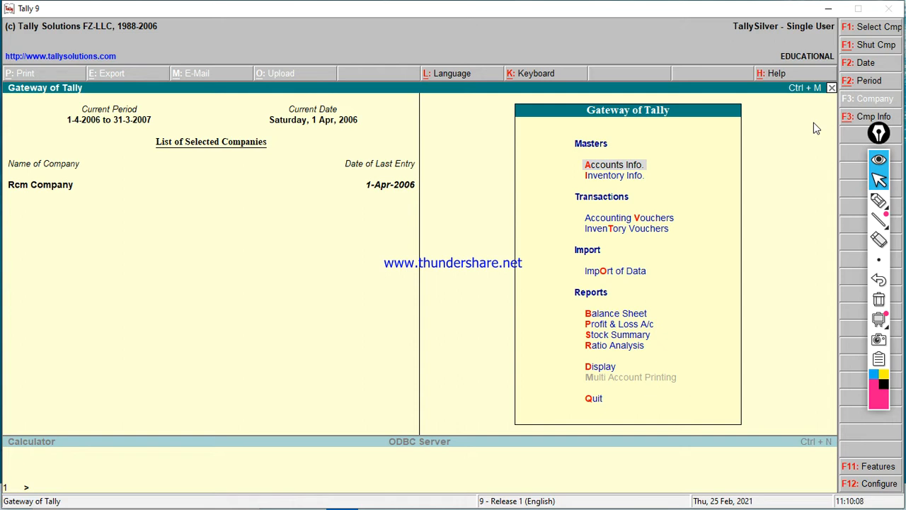
key(Escape)
key(Return)
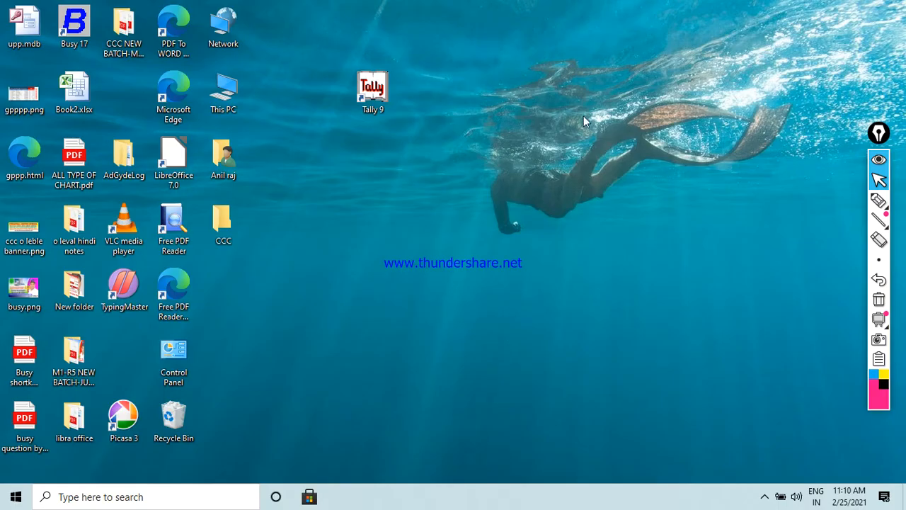
double_click(373, 89)
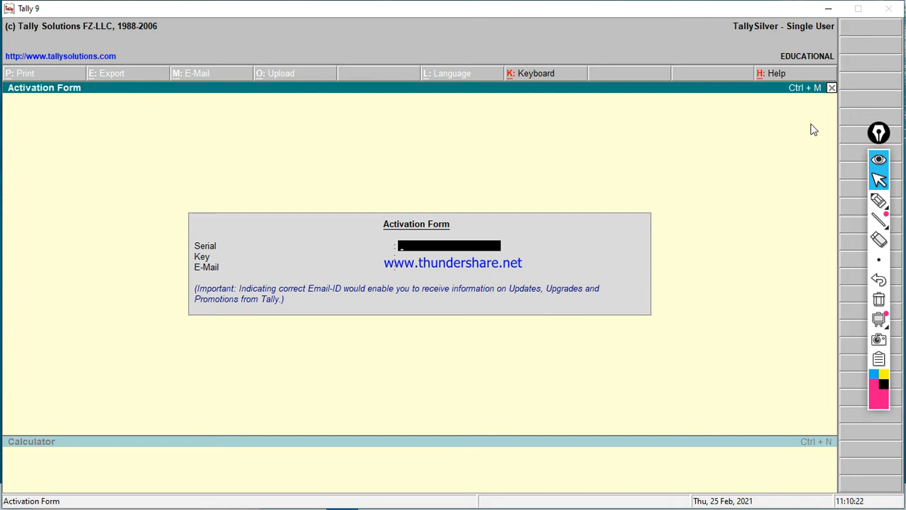
click(832, 89)
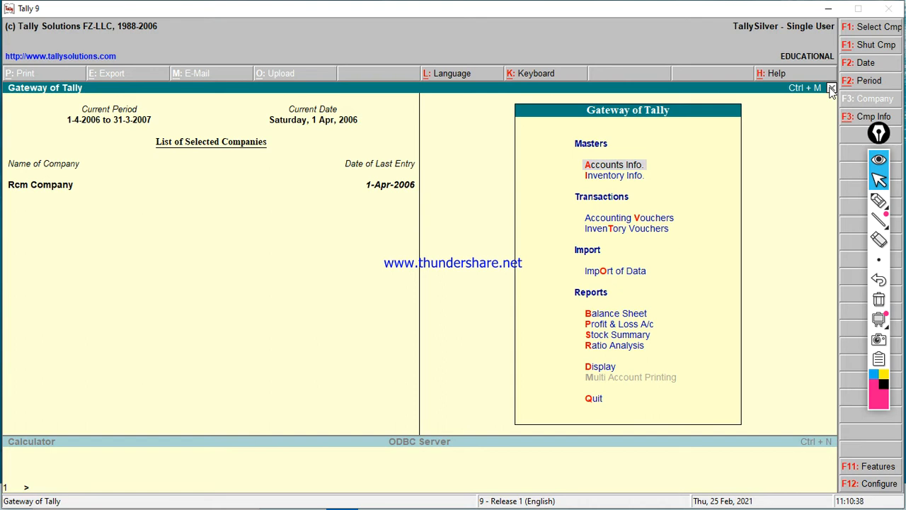
click(877, 201)
mouse_move(571, 119)
mouse_down()
mouse_move(685, 119)
mouse_move(685, 106)
mouse_move(560, 95)
mouse_move(562, 117)
mouse_up()
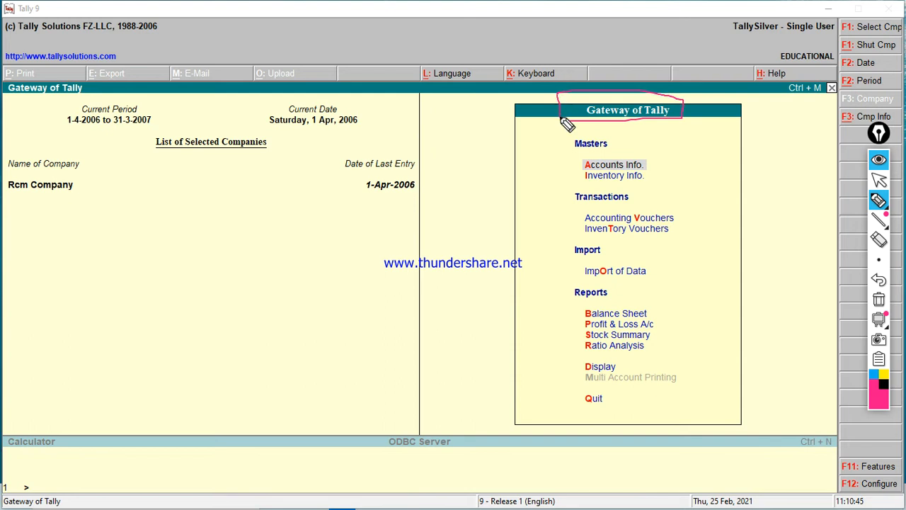
mouse_move(451, 171)
mouse_down()
mouse_move(451, 151)
mouse_move(453, 163)
mouse_move(474, 167)
mouse_move(476, 131)
mouse_move(489, 141)
mouse_move(512, 119)
mouse_move(524, 134)
mouse_up()
mouse_move(532, 104)
mouse_down()
mouse_move(531, 118)
mouse_move(547, 108)
mouse_move(551, 126)
mouse_up()
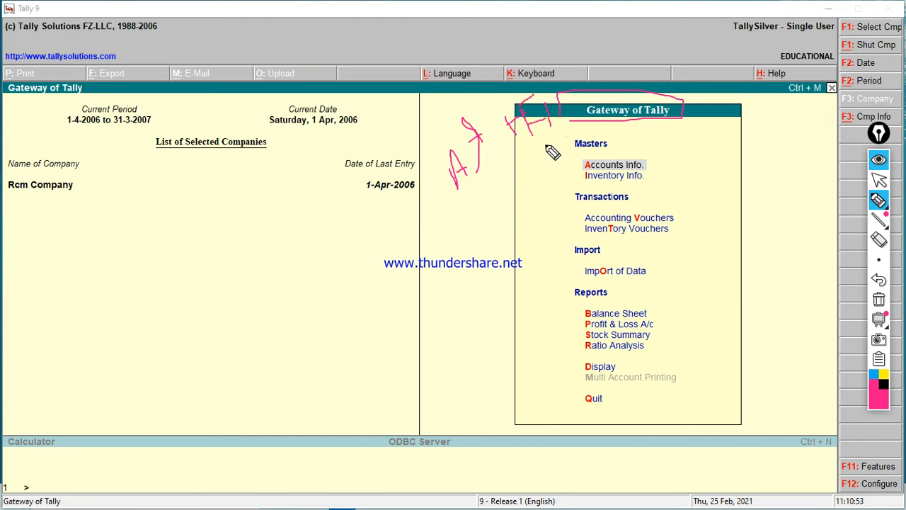
mouse_move(472, 193)
mouse_down()
mouse_move(626, 128)
mouse_move(571, 175)
mouse_up()
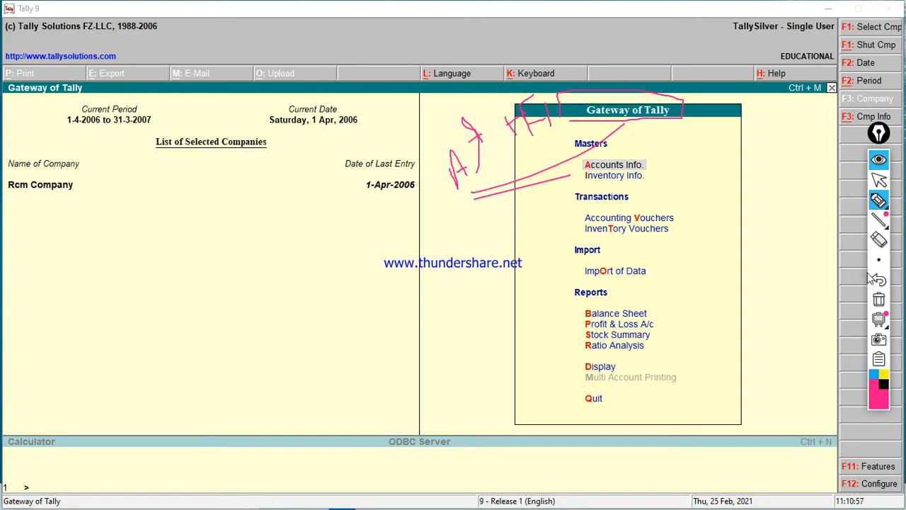
click(878, 301)
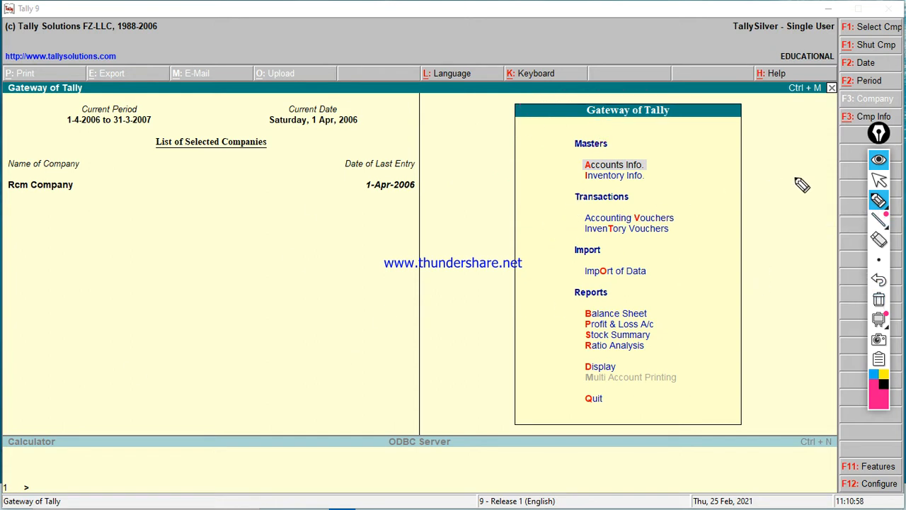
click(878, 181)
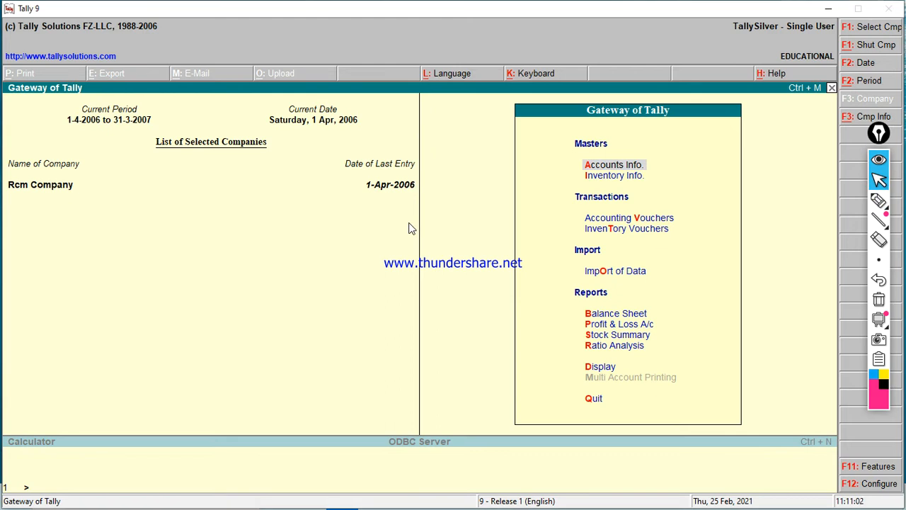
Step: Close Rcm Company with Alt+F1, marking up the screen briefly
key(alt+F1)
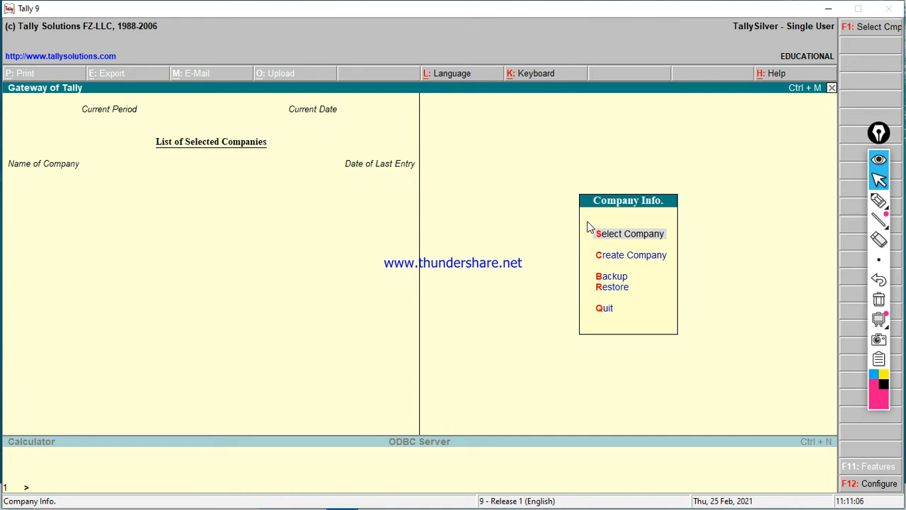
click(879, 201)
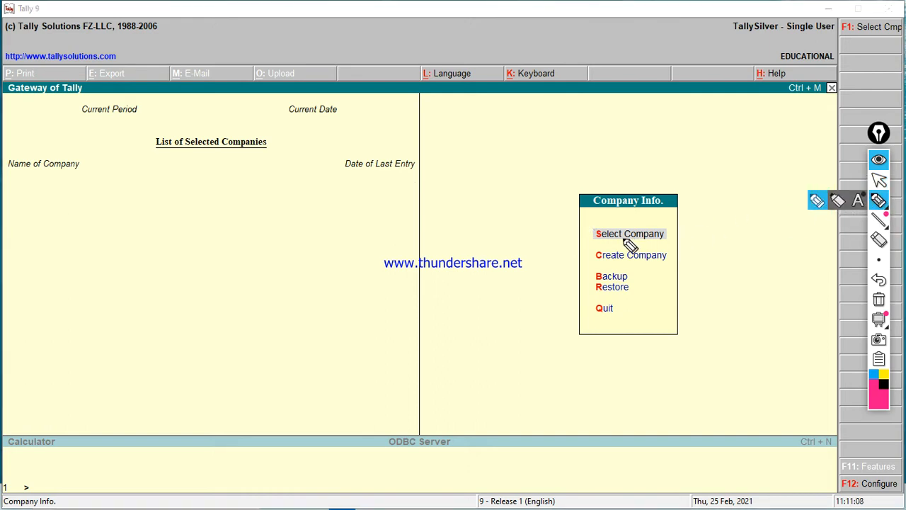
mouse_move(567, 228)
mouse_down()
mouse_move(582, 238)
mouse_move(614, 212)
mouse_up()
mouse_move(575, 245)
mouse_down()
mouse_move(585, 259)
mouse_move(596, 239)
mouse_move(585, 275)
mouse_move(600, 259)
mouse_move(591, 289)
mouse_up()
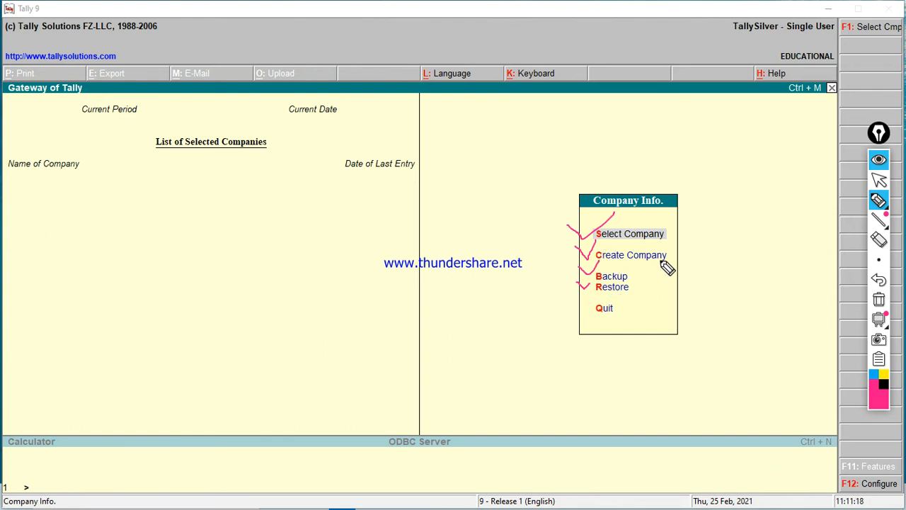
click(879, 299)
Step: Open and dismiss the company list without loading one, then choose Create Company
click(878, 180)
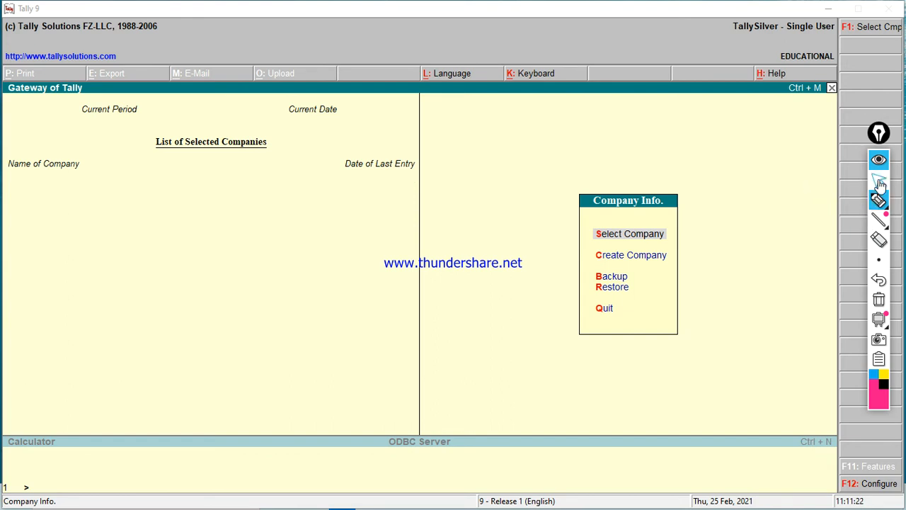
click(632, 234)
key(Escape)
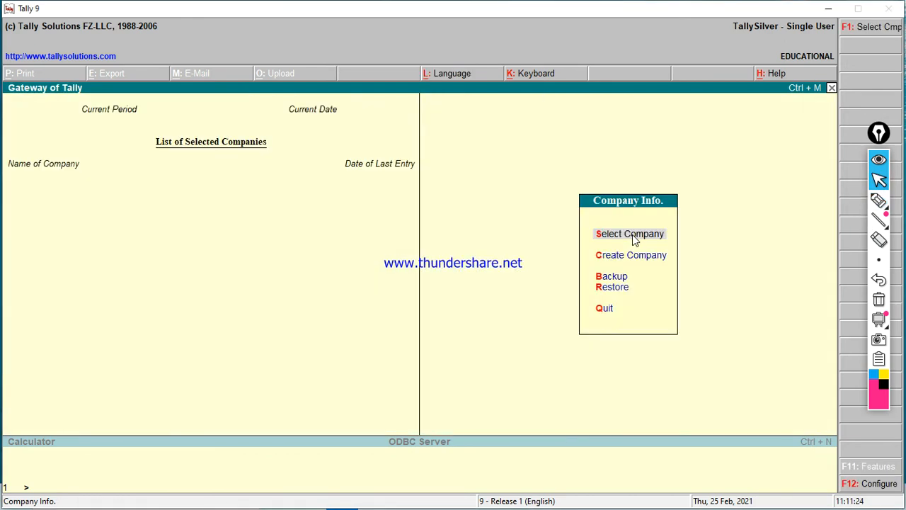
key(Down)
key(Return)
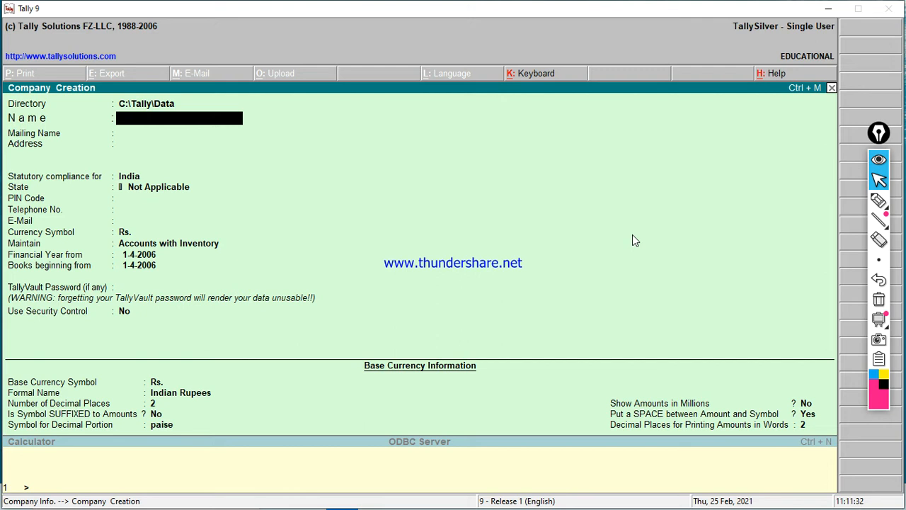
Step: Name the company JP COMPANY-2021 in capitals and keep the matching mailing name
text(Rcm)
key(BackSpace)
key(BackSpace)
key(BackSpace)
key(Caps_Lock)
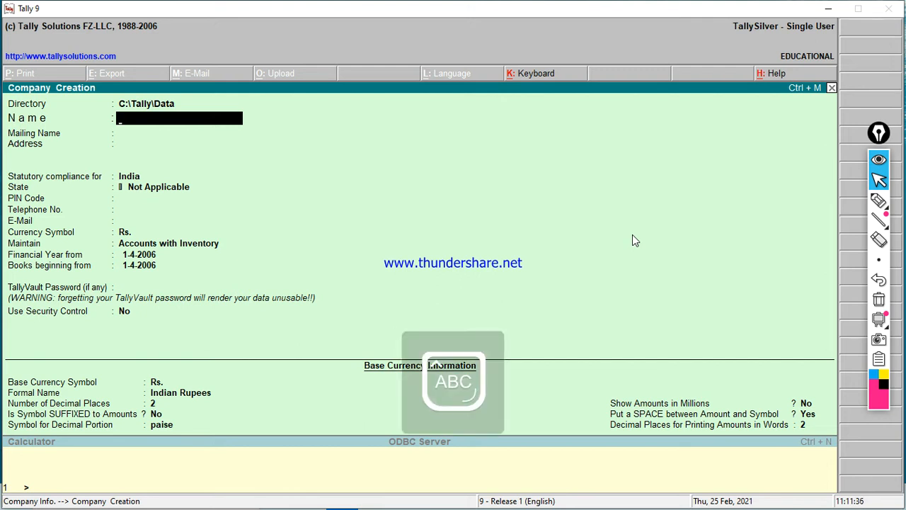
text(JP COMPANY)
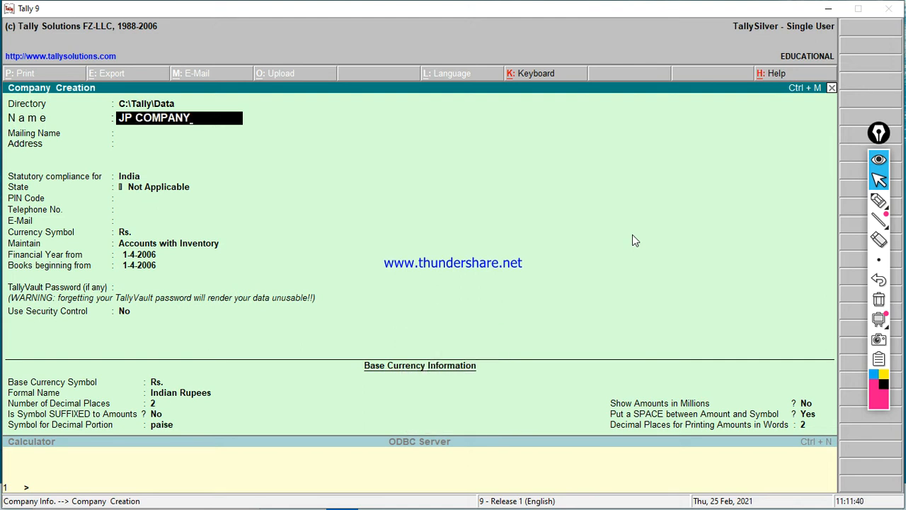
text(-2021)
key(Return)
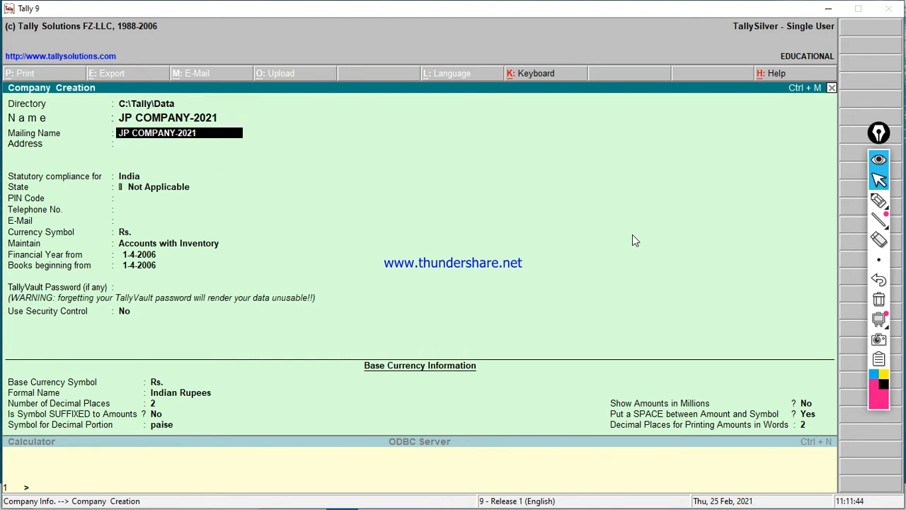
key(Return)
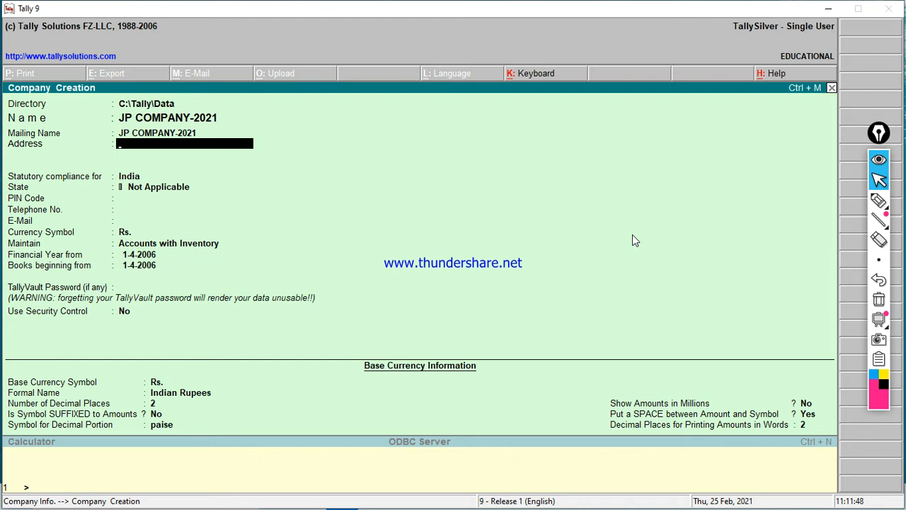
Step: Enter the address SIRATHU KAUSHAMBI(UP) with a second line PINCODE-212217
text(SIRATHU-)
text(KAUSHAMBI)
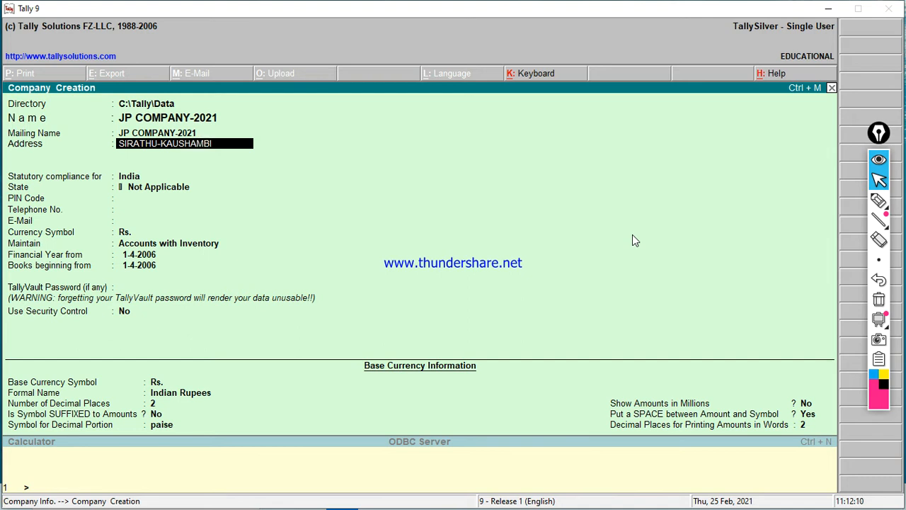
text((UP))
key(Return)
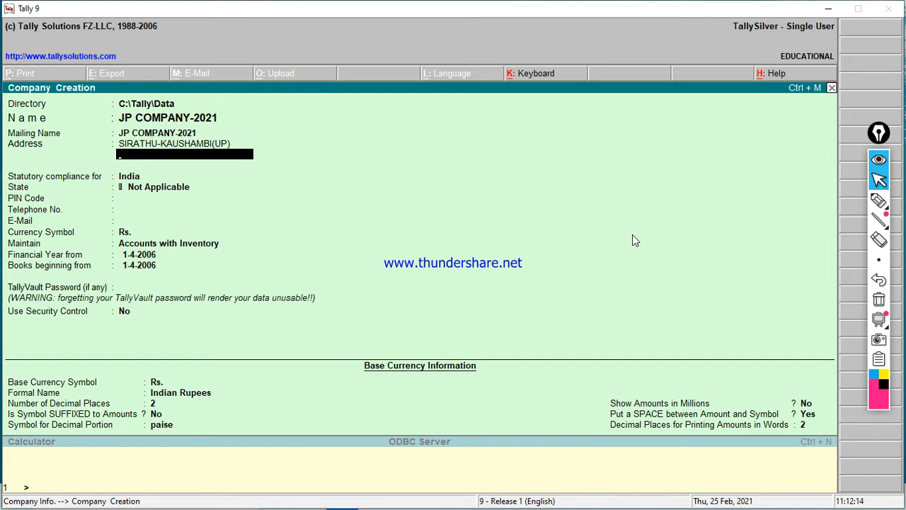
text(PINCODE-21221)
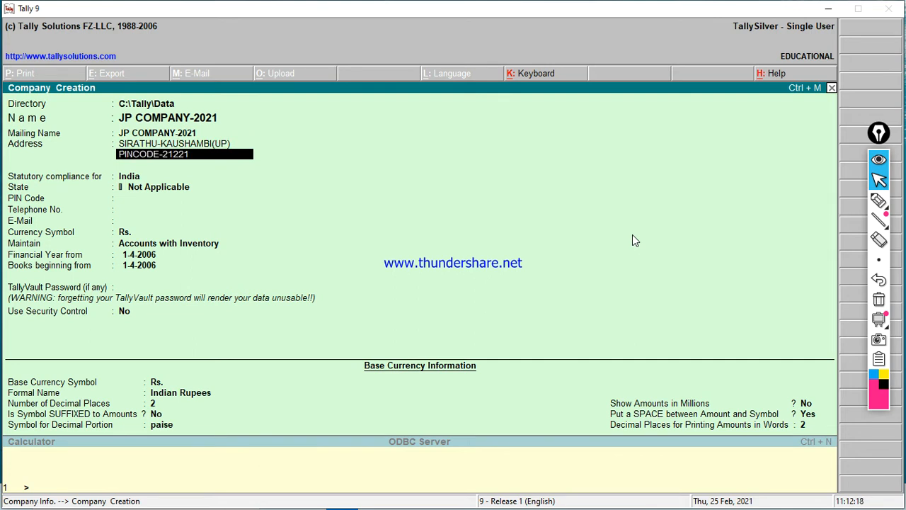
text(7)
key(Return)
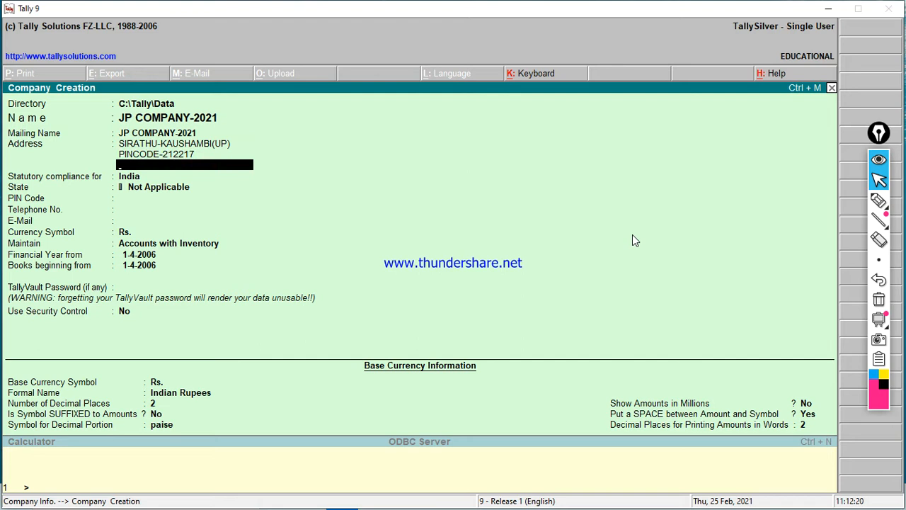
key(Return)
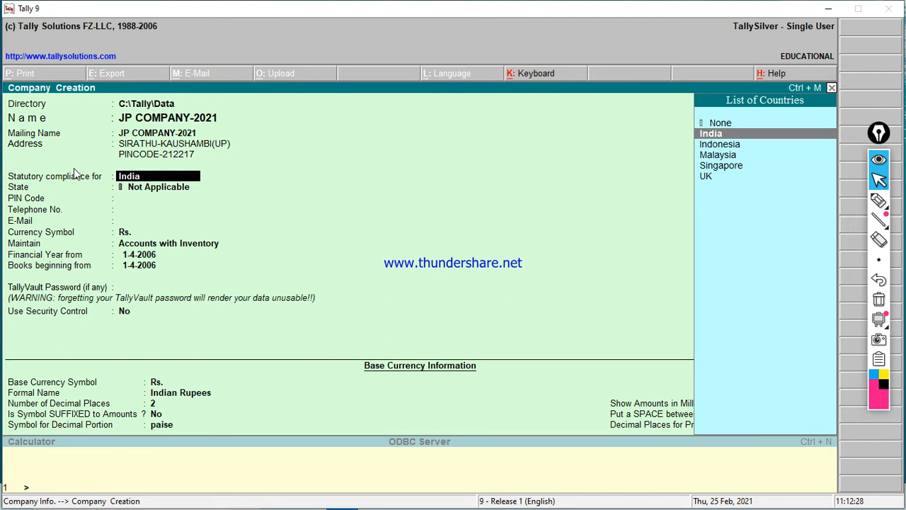
Step: Keep India as the country, set State to Uttar Pradesh and PIN Code to 212217
key(Down)
key(Down)
key(Up)
key(Up)
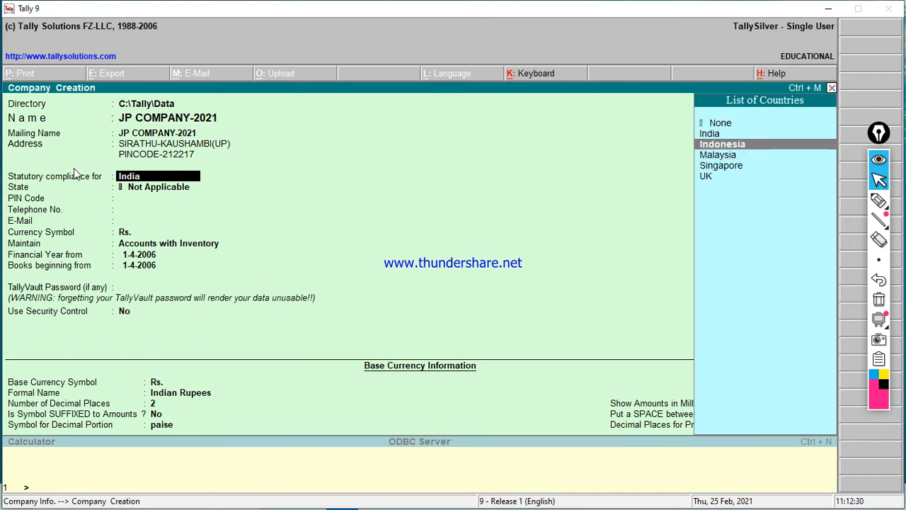
key(Return)
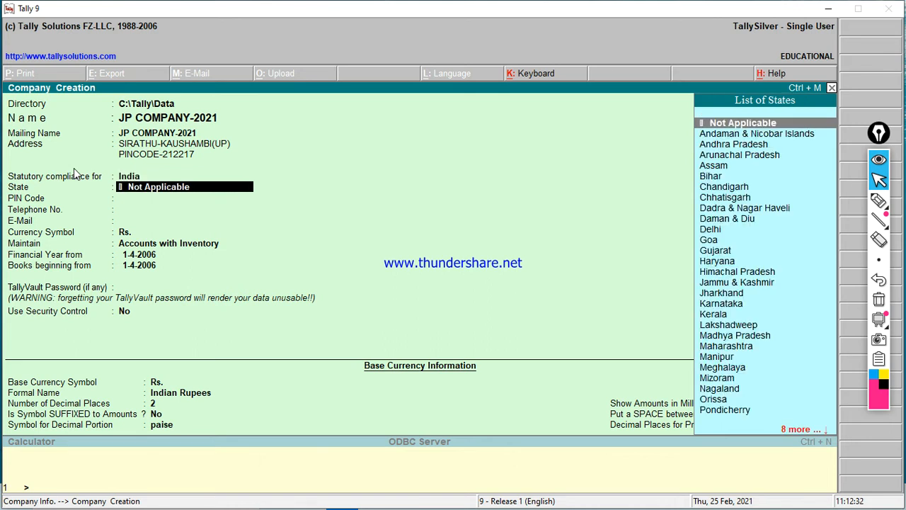
text(U)
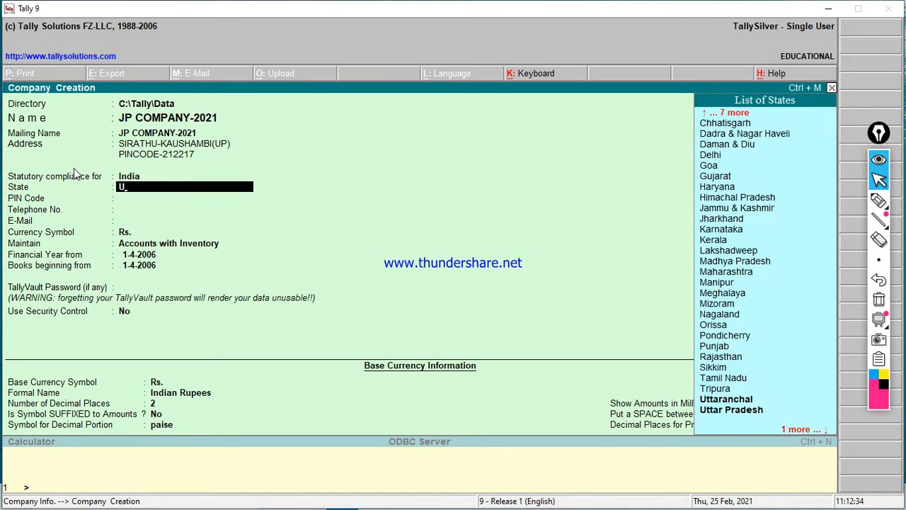
key(Down)
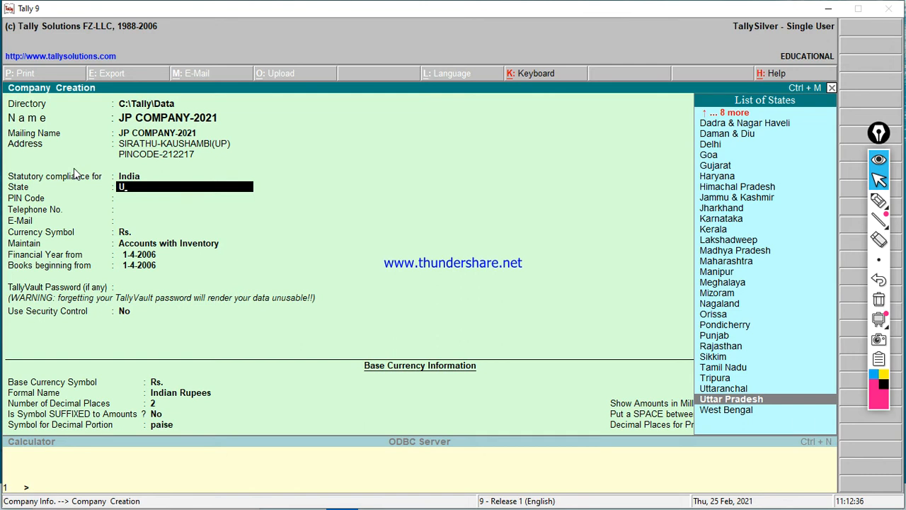
key(Return)
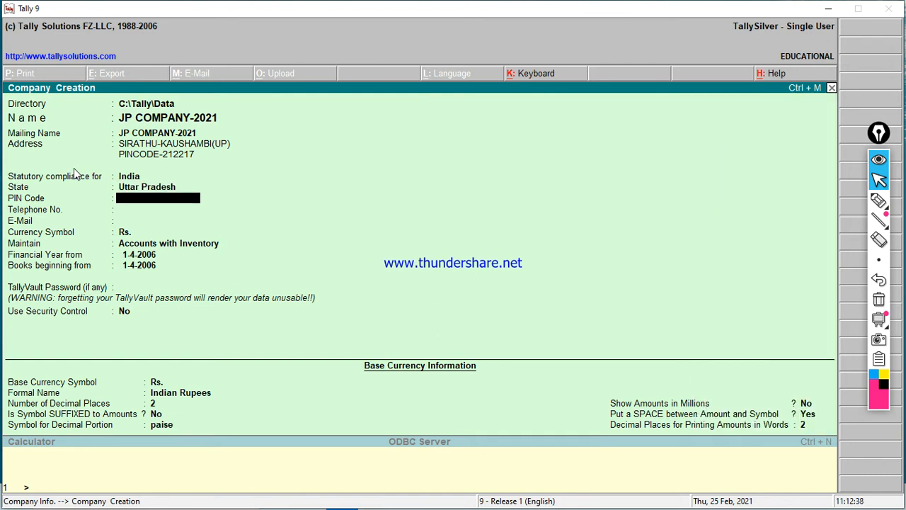
text(212217)
key(Return)
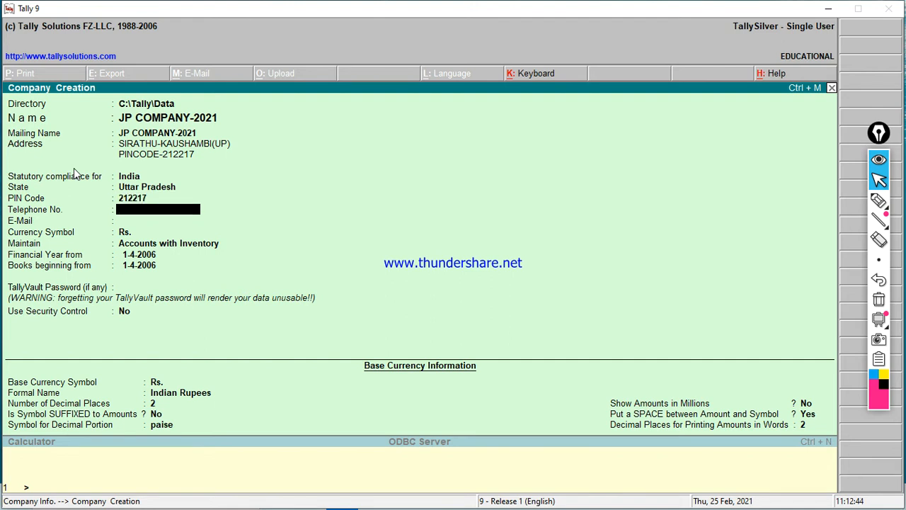
Step: Enter the company's telephone number and lowercase e-mail address
key(Return)
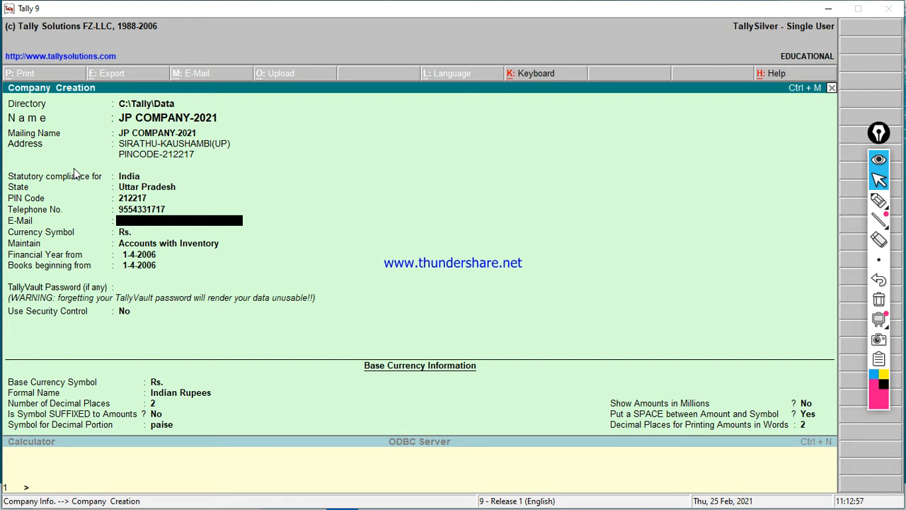
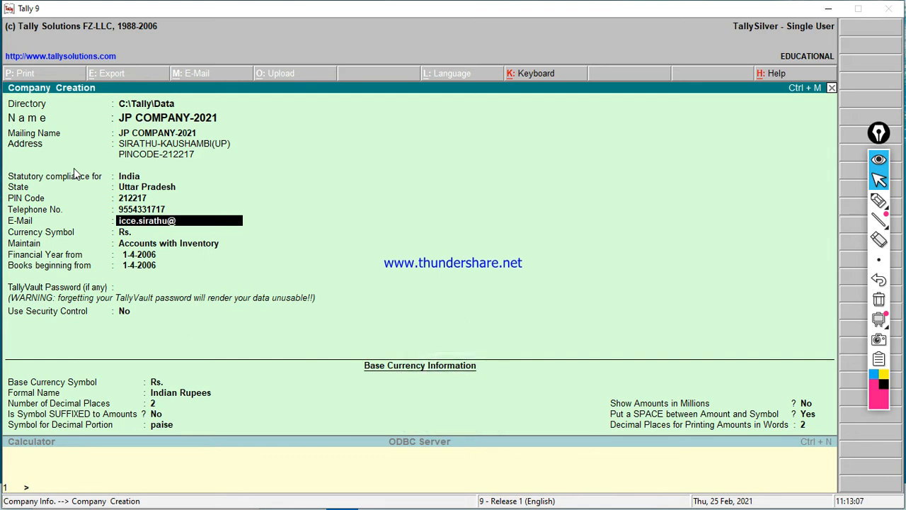
text(@)
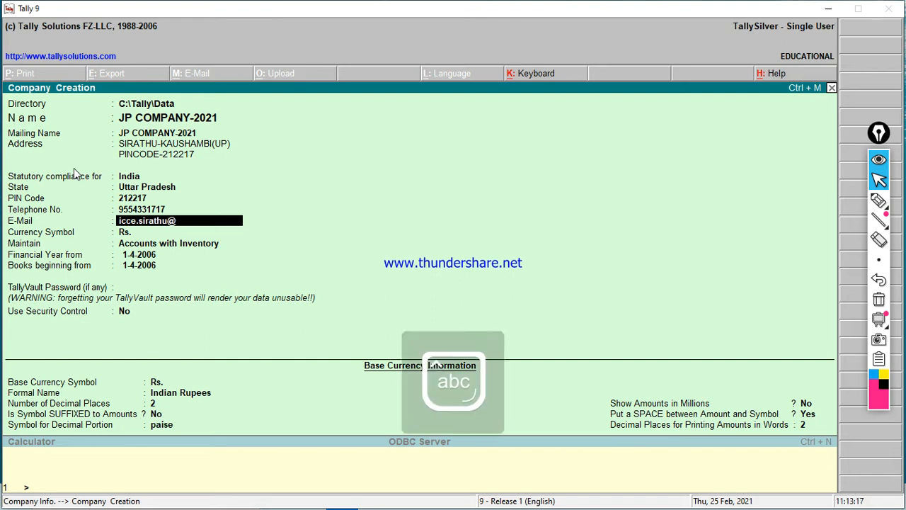
text(gmail.com)
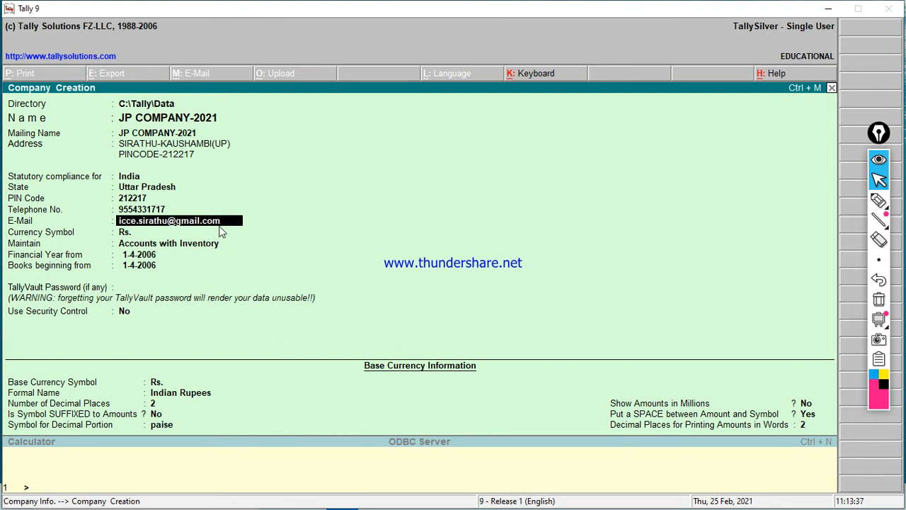
key(Return)
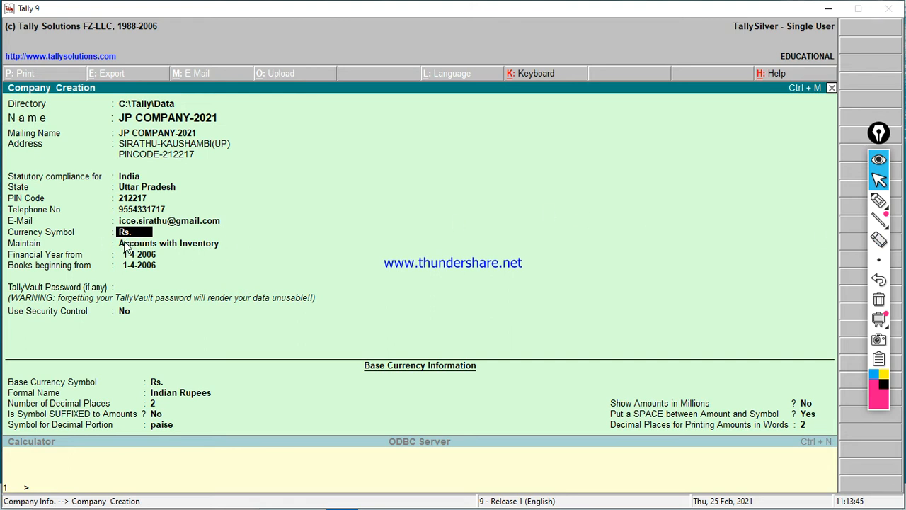
Step: Set Maintain to Accounts Only in the company type list
key(Return)
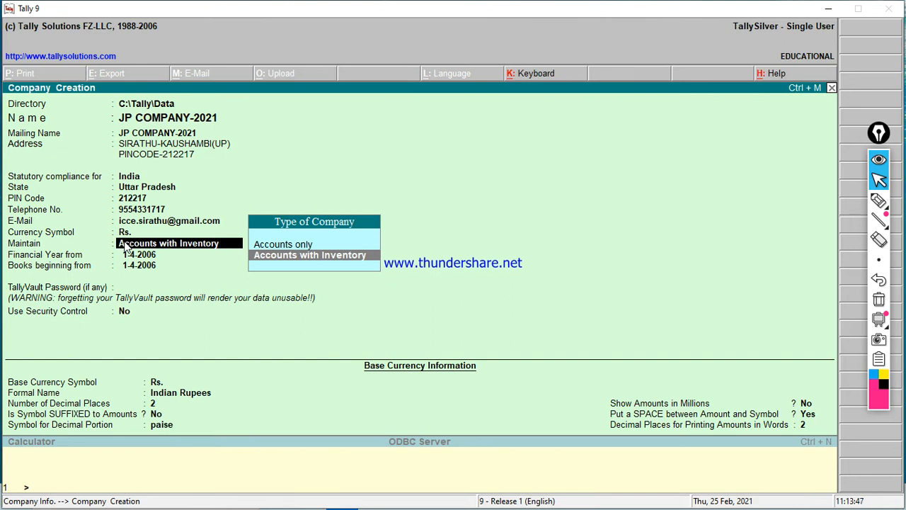
key(Up)
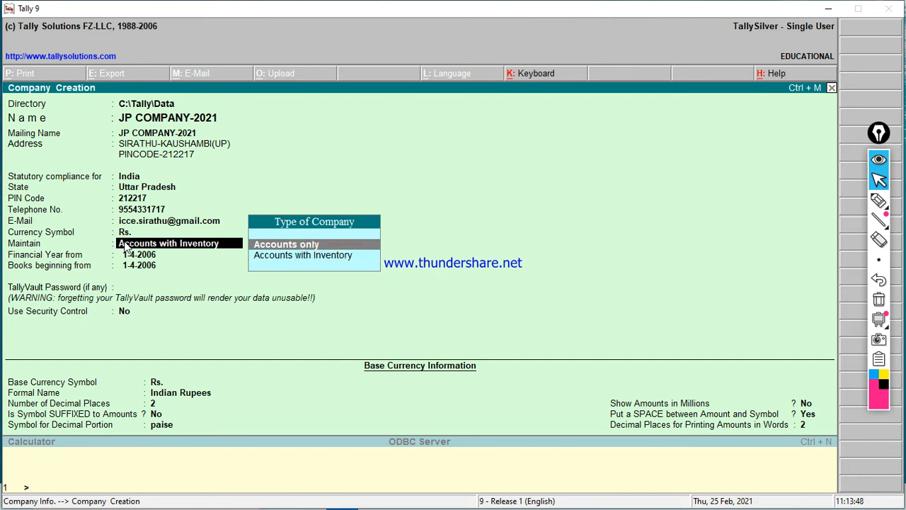
key(Down)
key(Up)
key(Return)
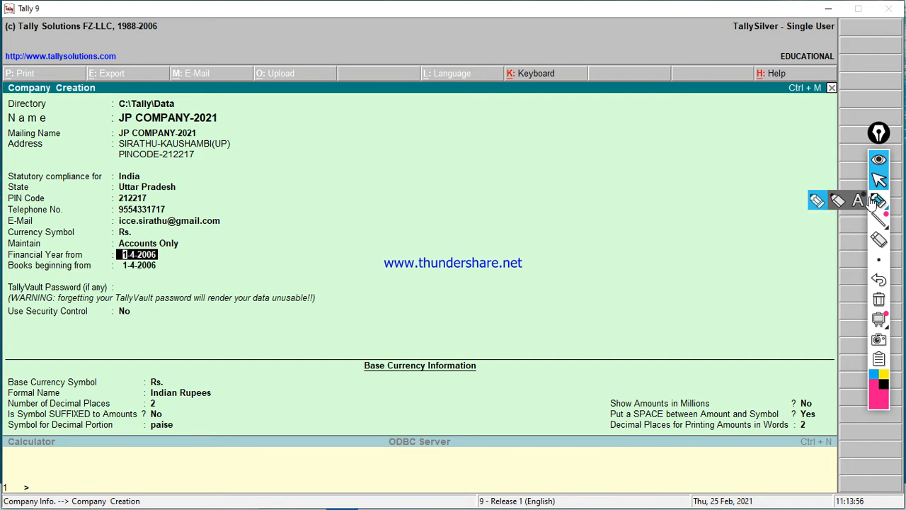
Step: Tick the financial year start date with the pen, then erase the mark
click(877, 201)
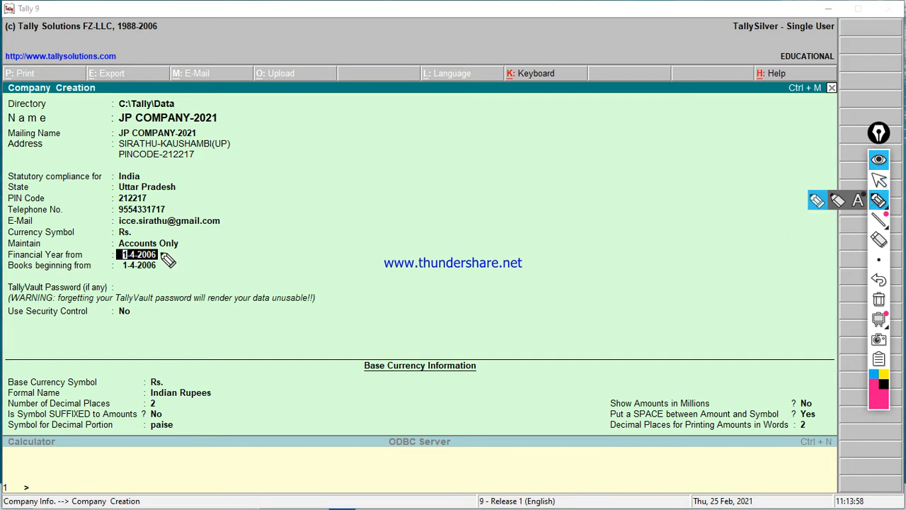
mouse_move(161, 255)
mouse_down()
mouse_move(191, 242)
mouse_move(164, 267)
mouse_move(209, 246)
mouse_up()
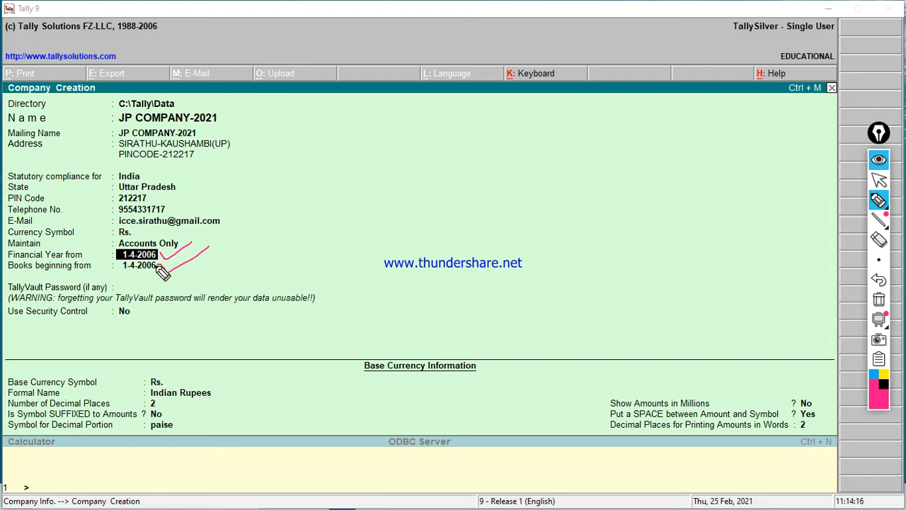
click(878, 299)
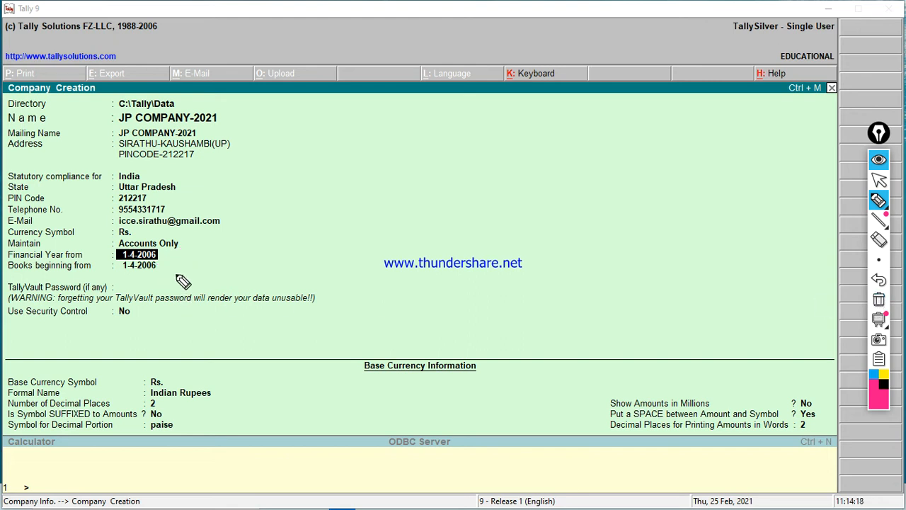
click(878, 179)
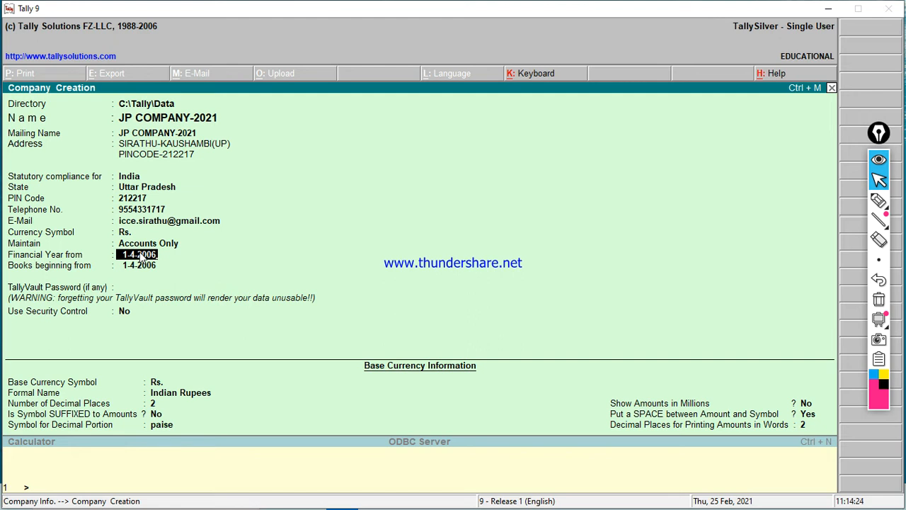
Step: Enter 1-4-2021 as the financial year start and accept it for books beginning
text(1-4-2021)
key(Return)
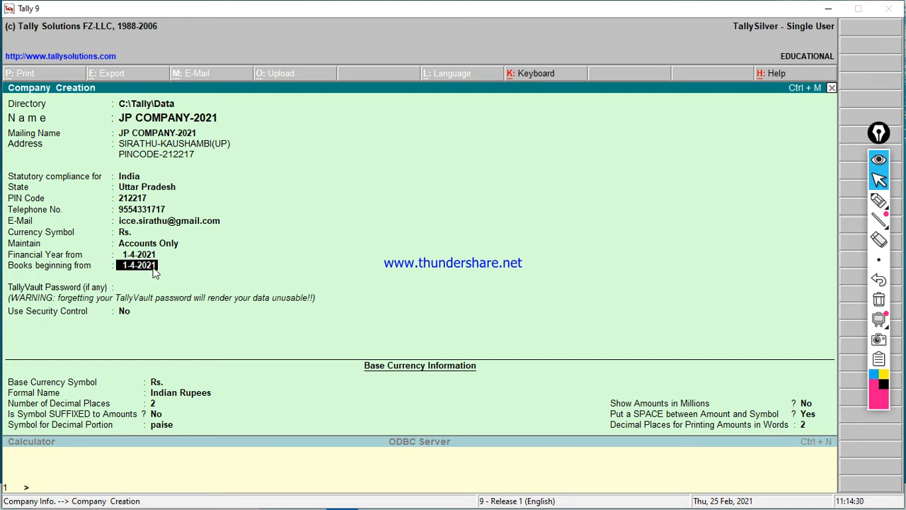
key(Return)
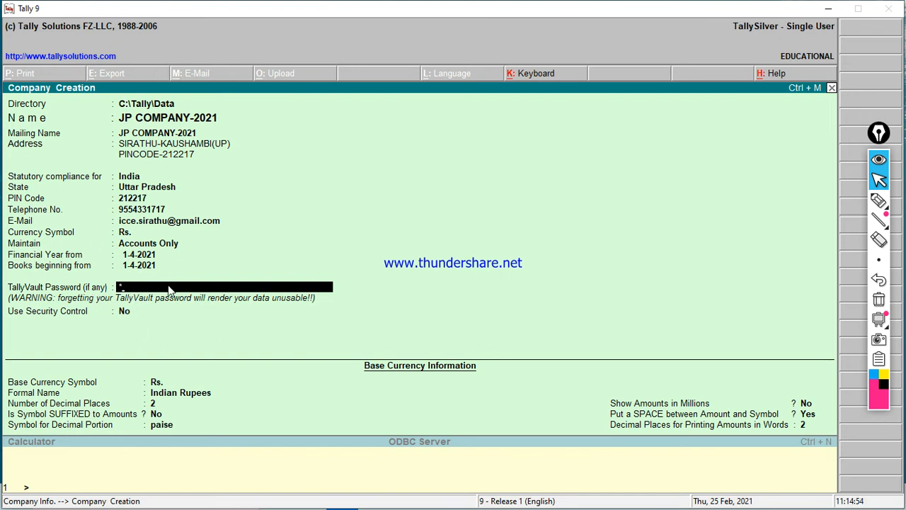
Step: Confirm the TallyVault password and its repeat, underlining Use Security Control left at No
key(Return)
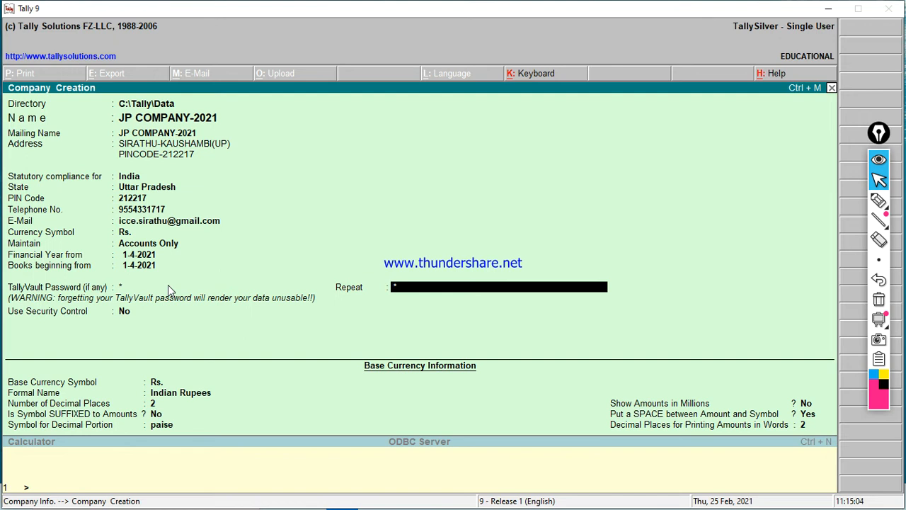
key(Return)
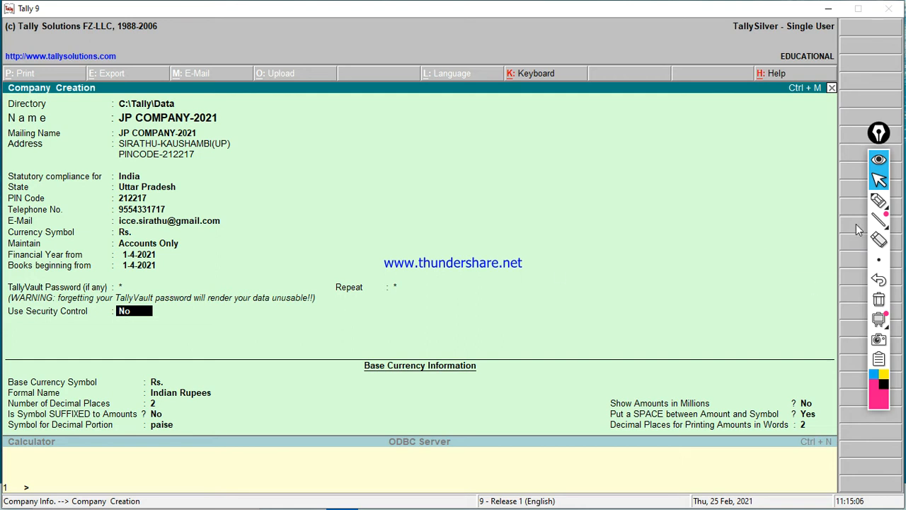
click(879, 200)
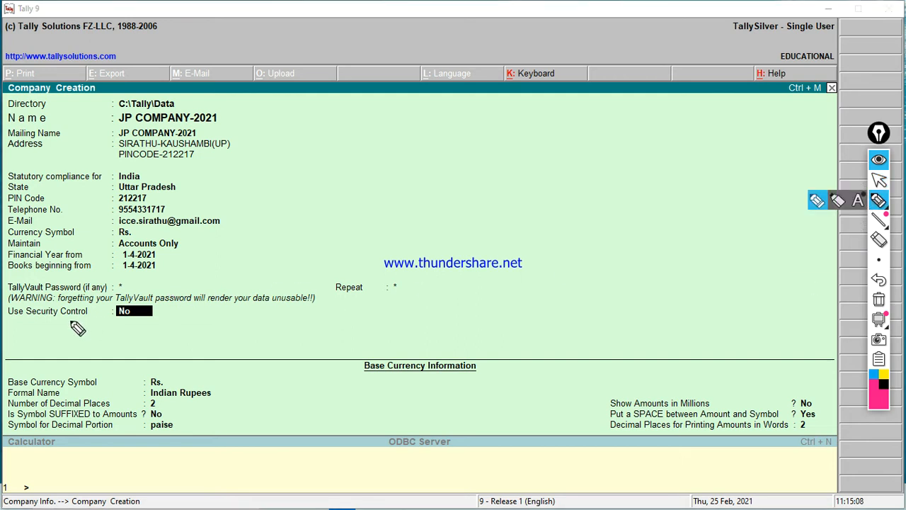
mouse_move(7, 323)
mouse_down()
mouse_move(150, 321)
mouse_move(156, 306)
mouse_up()
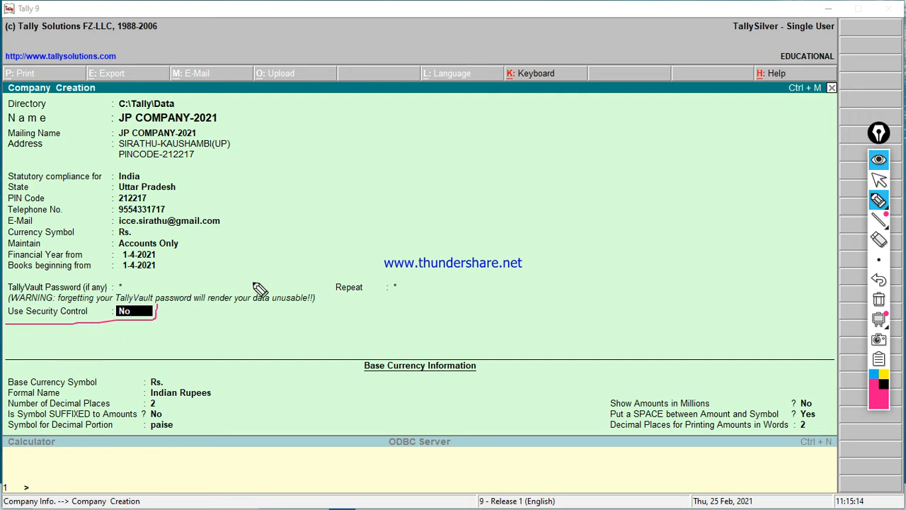
click(883, 282)
click(879, 180)
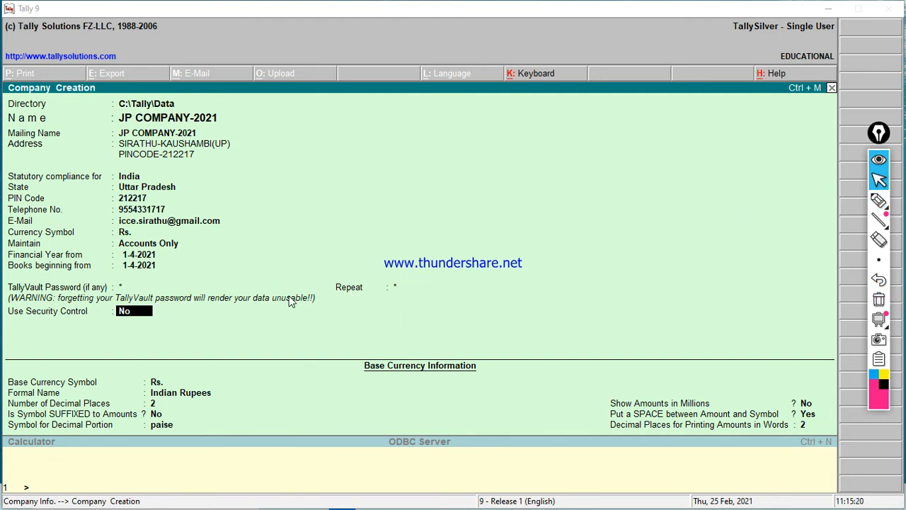
key(Return)
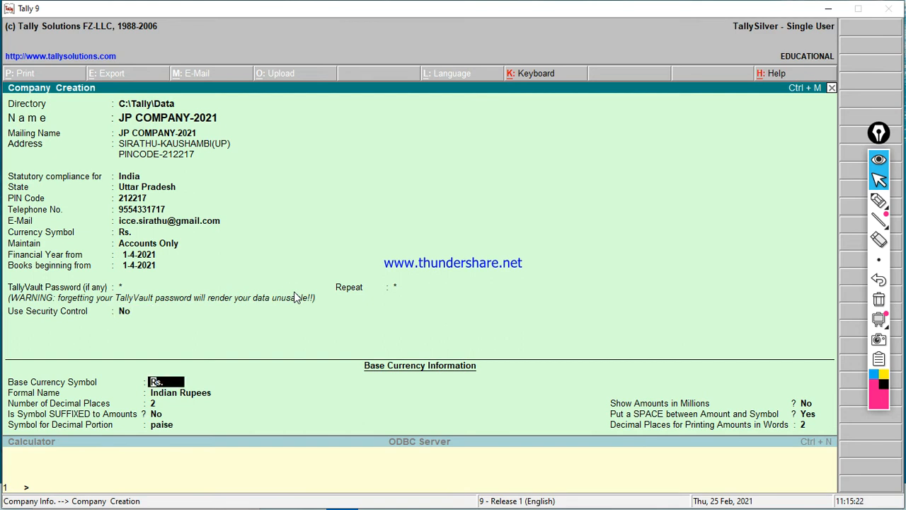
click(877, 201)
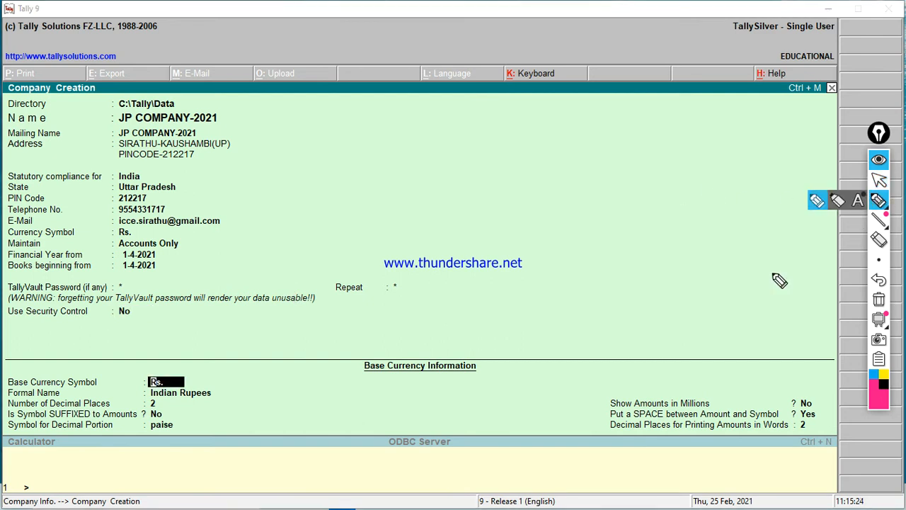
mouse_move(8, 363)
mouse_down()
mouse_move(487, 348)
mouse_move(815, 351)
mouse_move(846, 421)
mouse_move(842, 461)
mouse_move(385, 496)
mouse_move(84, 494)
mouse_move(18, 487)
mouse_move(2, 469)
mouse_up()
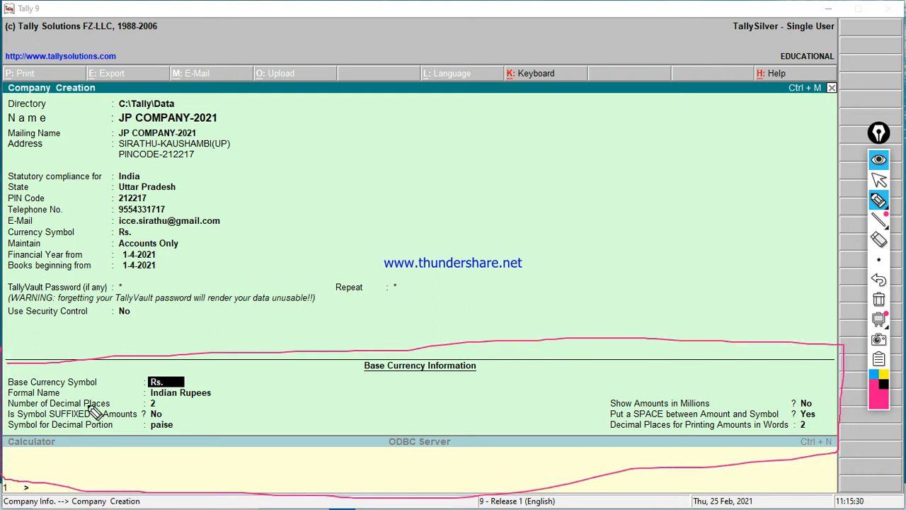
mouse_move(191, 378)
mouse_down()
mouse_move(211, 390)
mouse_move(242, 360)
mouse_up()
drag(214, 392, 238, 384)
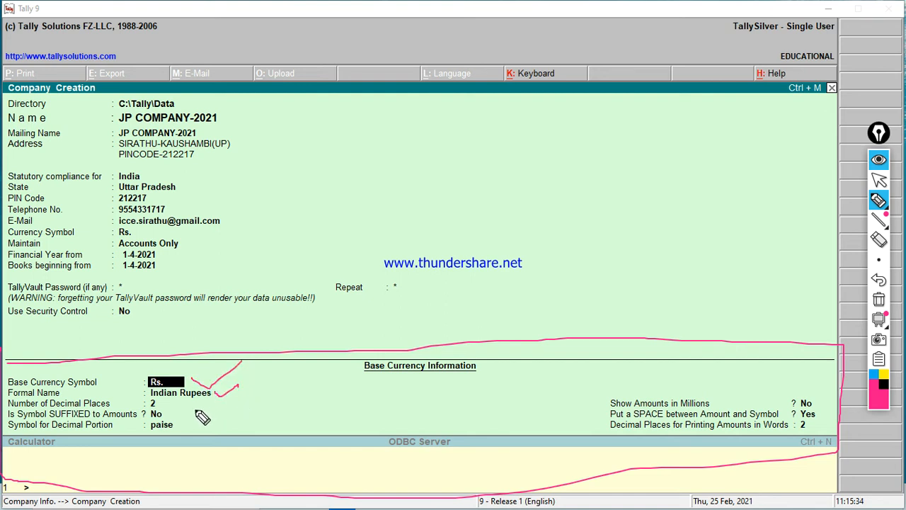
drag(188, 418, 226, 408)
Step: Step through the remaining JP COMPANY-2021 fields and accept the company details
click(879, 298)
click(879, 179)
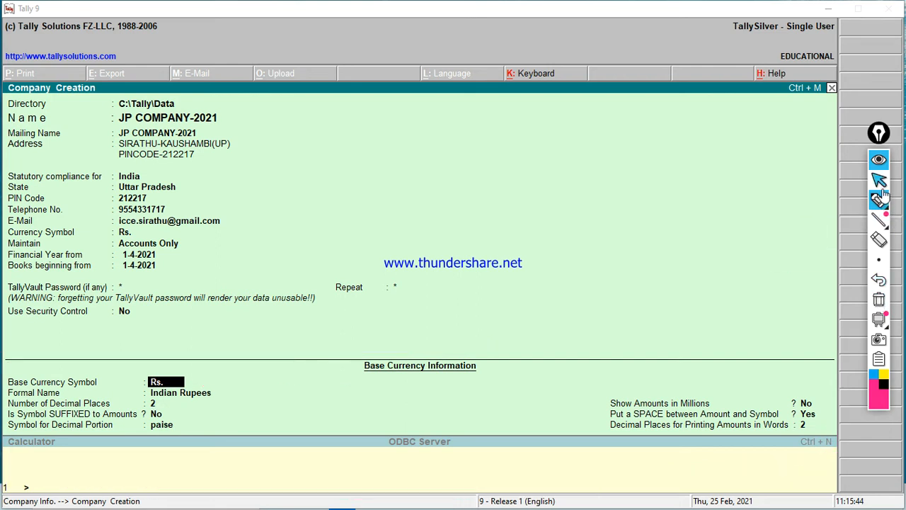
click(319, 233)
key(Return)
key(Return)
key(Return)
key(Return)
key(Return)
key(Return)
key(Return)
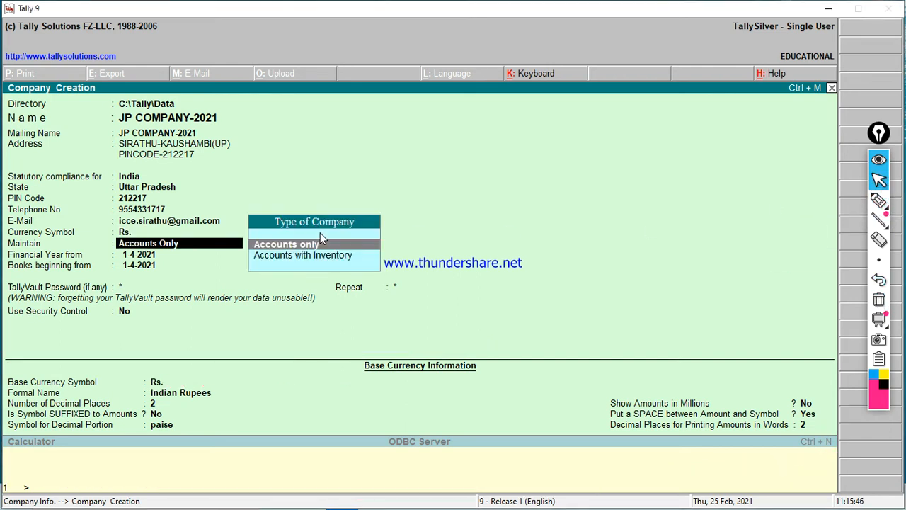
key(Return)
key(Return)
key(Return)
key(Return)
key(Return)
key(Return)
key(Return)
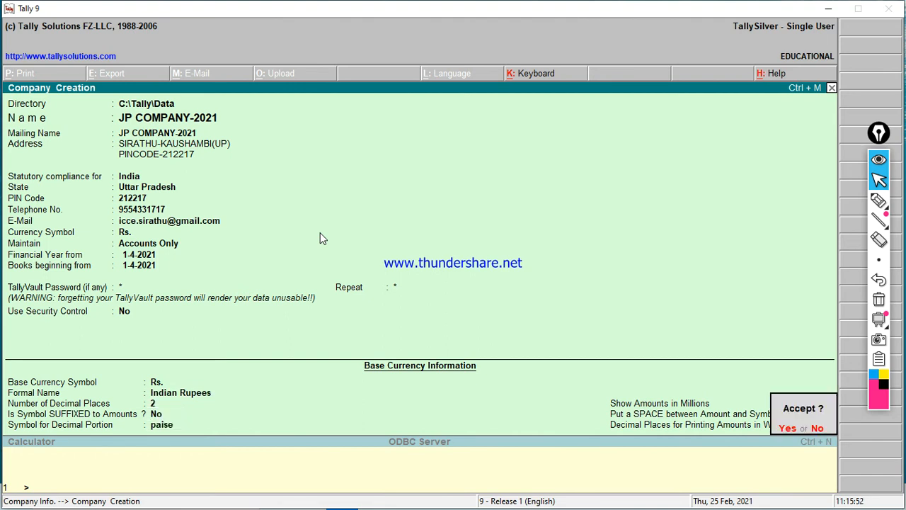
key(Return)
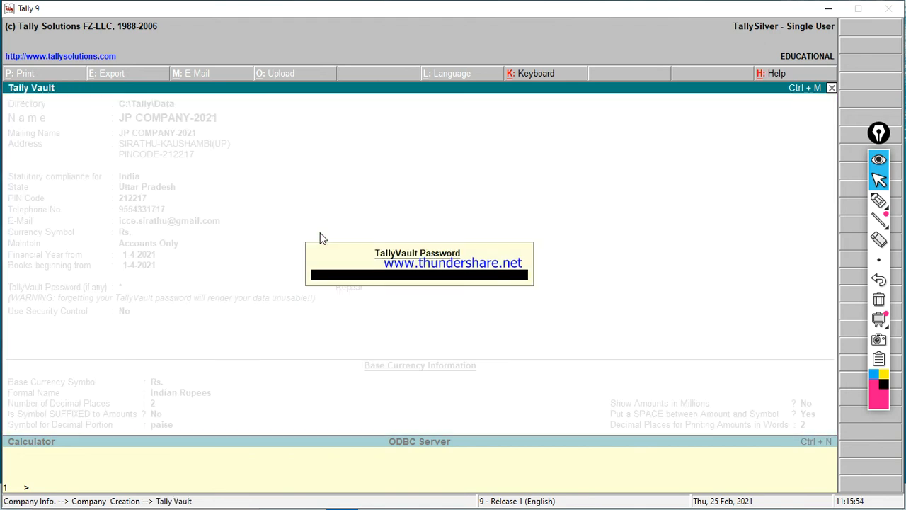
Step: Point out the TallyVault Password prompt and confirm the password to create the company
click(879, 201)
mouse_move(299, 234)
mouse_down()
mouse_move(567, 230)
mouse_move(564, 303)
mouse_move(290, 306)
mouse_move(287, 240)
mouse_move(306, 274)
mouse_move(346, 247)
mouse_up()
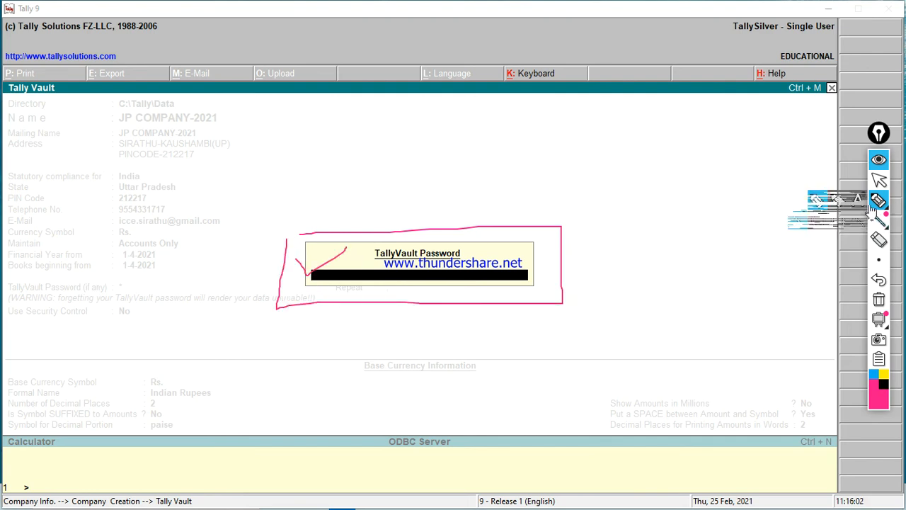
click(878, 284)
click(879, 284)
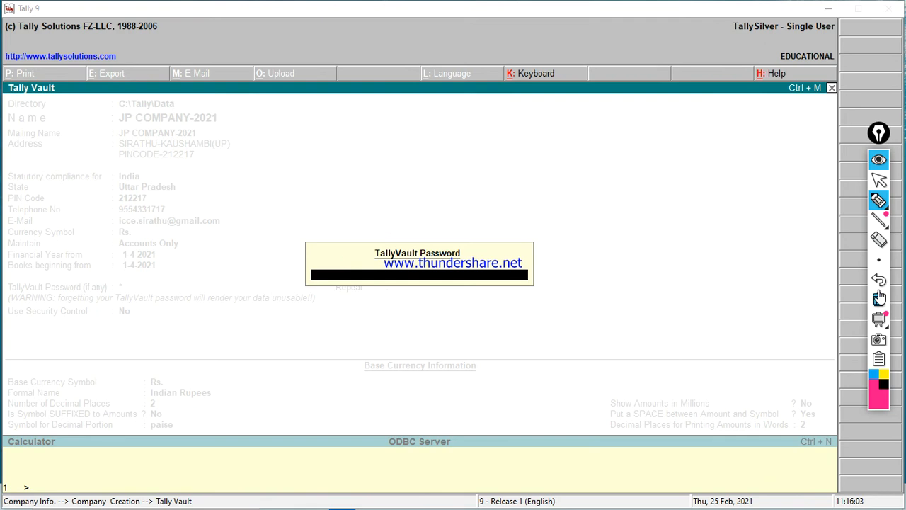
click(878, 180)
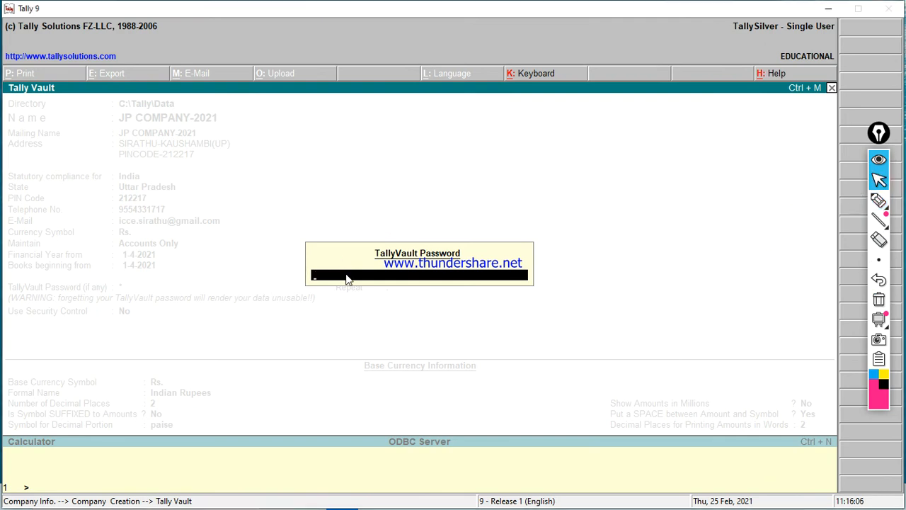
key(Return)
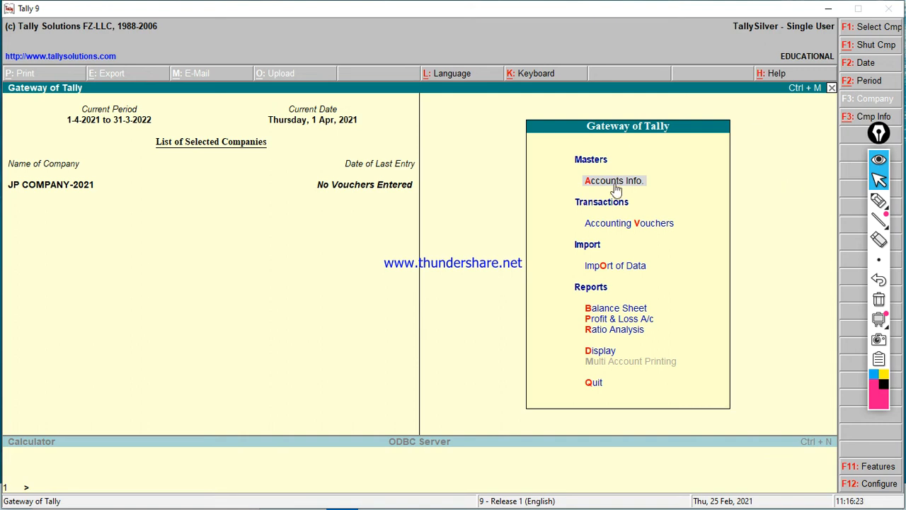
Step: Highlight several menu items on the Gateway of Tally screen
click(879, 200)
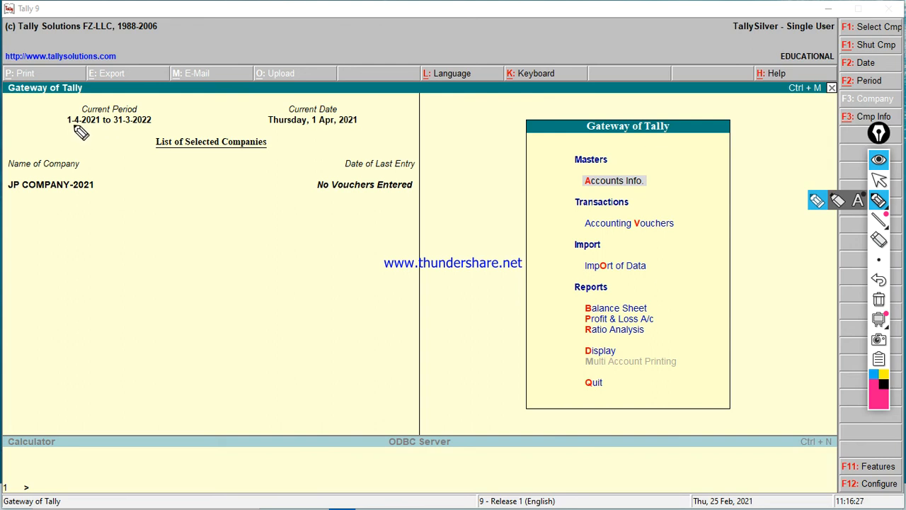
drag(74, 128, 186, 119)
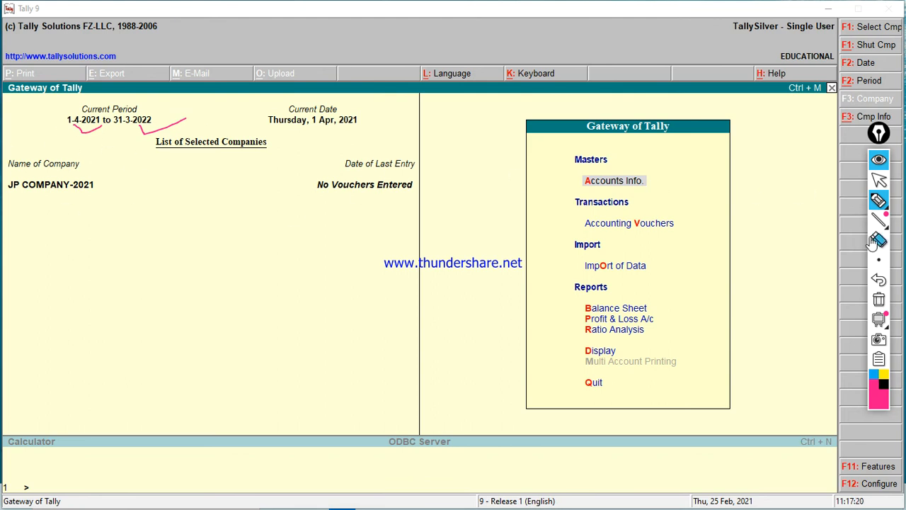
drag(58, 132, 148, 134)
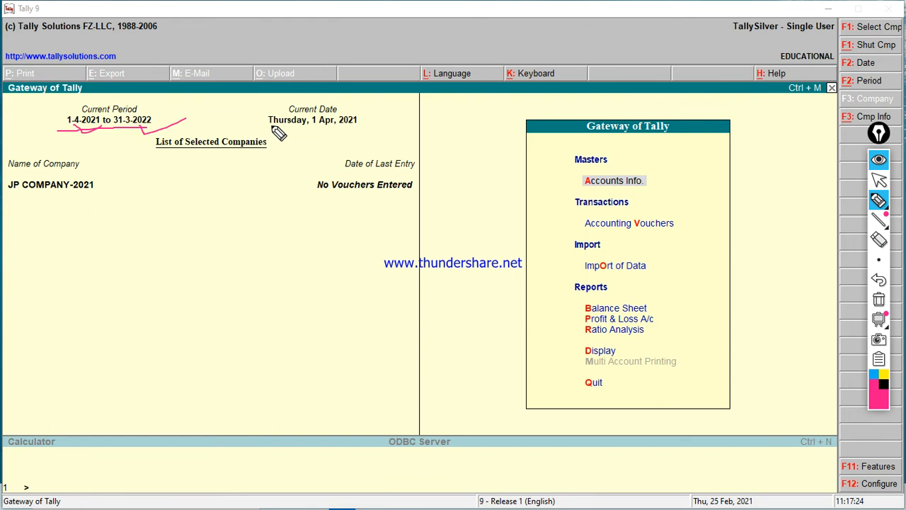
drag(270, 126, 364, 125)
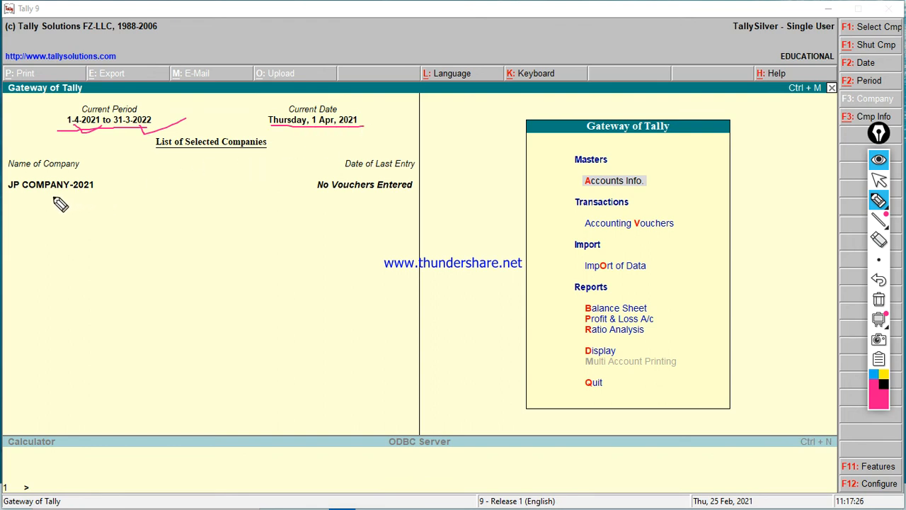
drag(15, 197, 113, 197)
drag(307, 195, 408, 196)
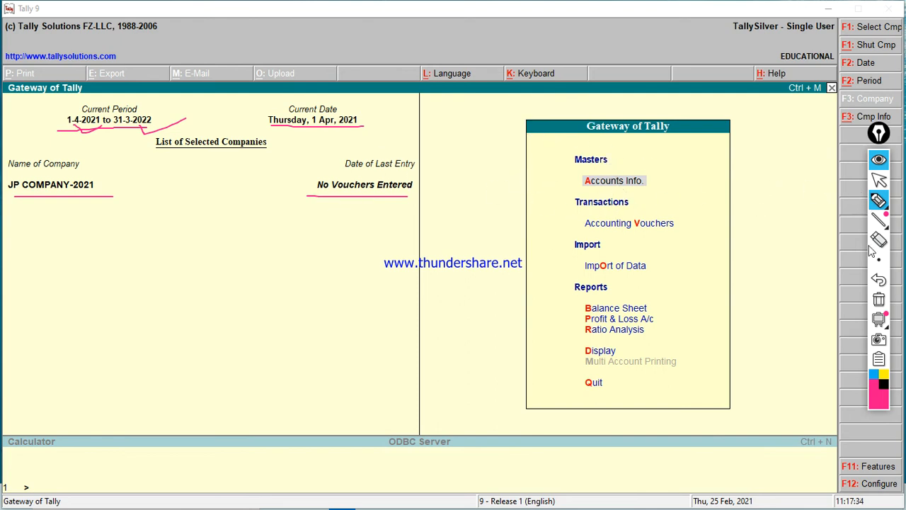
Step: Clear the markings, peek at Accounts Info., then bring up Company Info. with Alt+F3
click(878, 299)
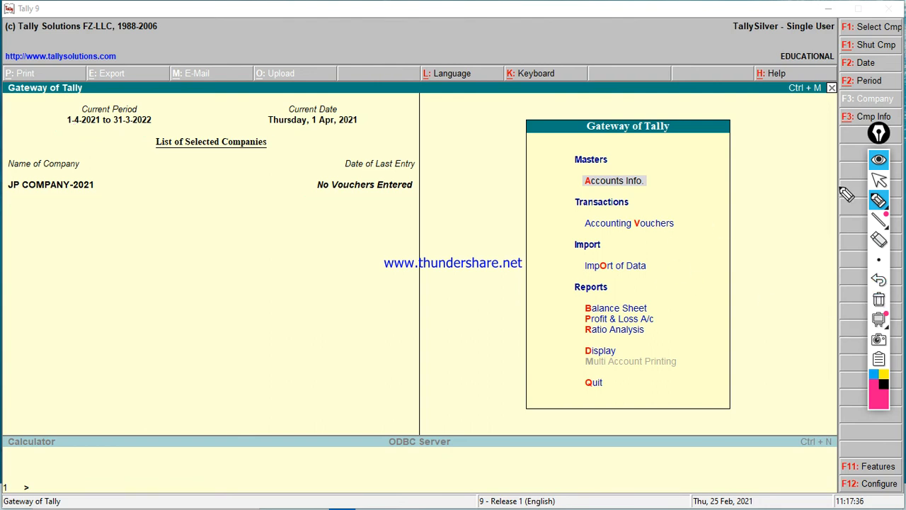
click(878, 181)
key(Return)
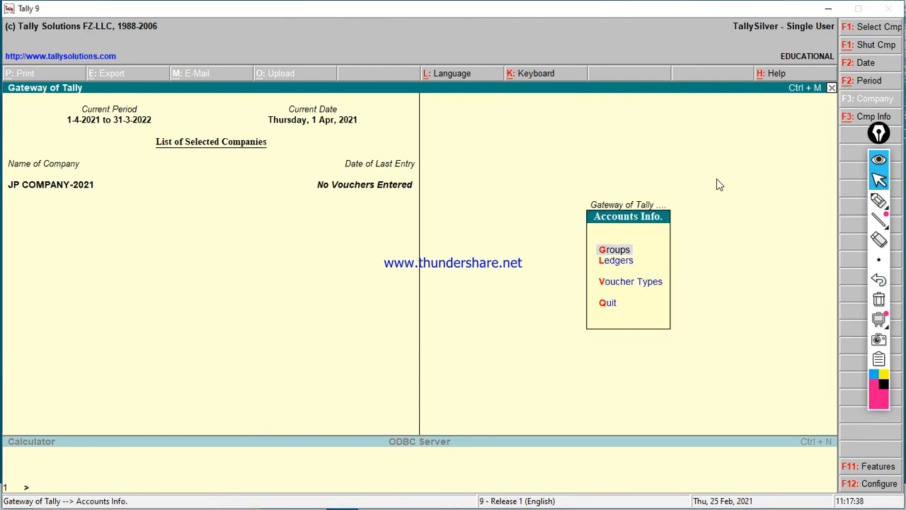
key(Escape)
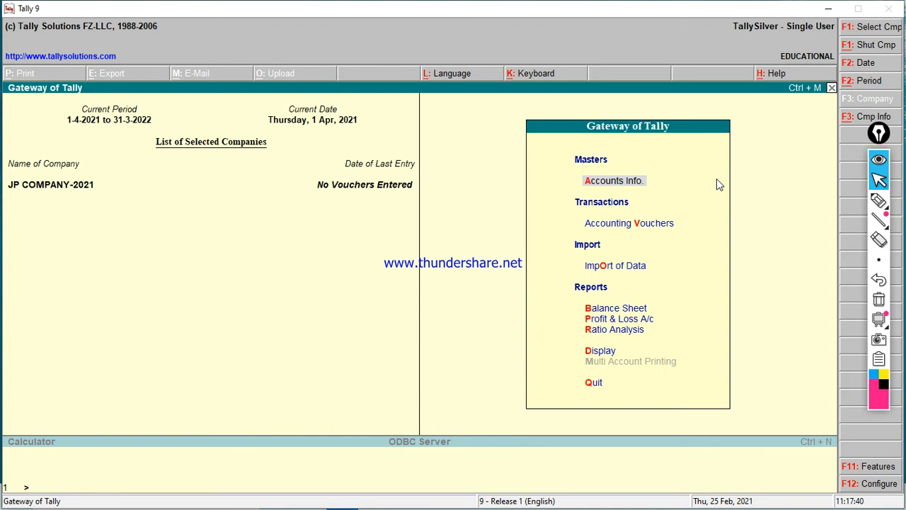
key(alt+F3)
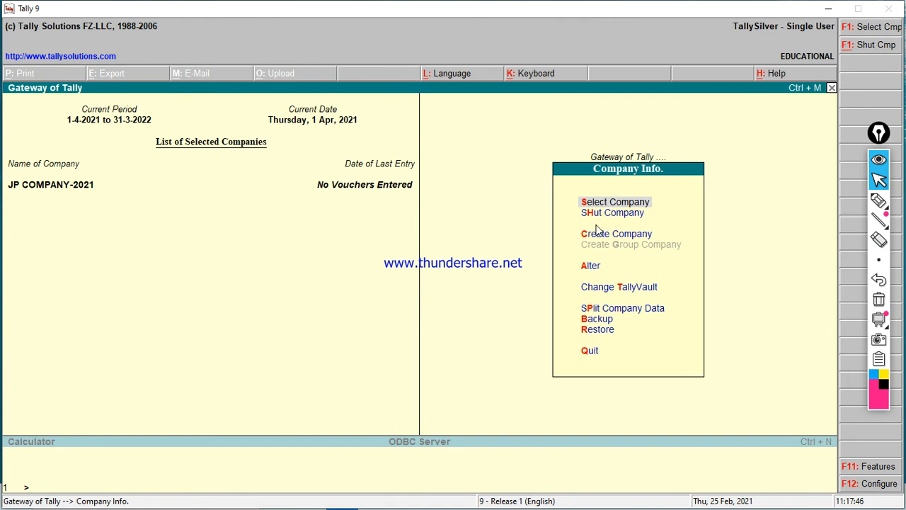
Step: Shut JP COMPANY-2021 from the Company Info. menu
key(Down)
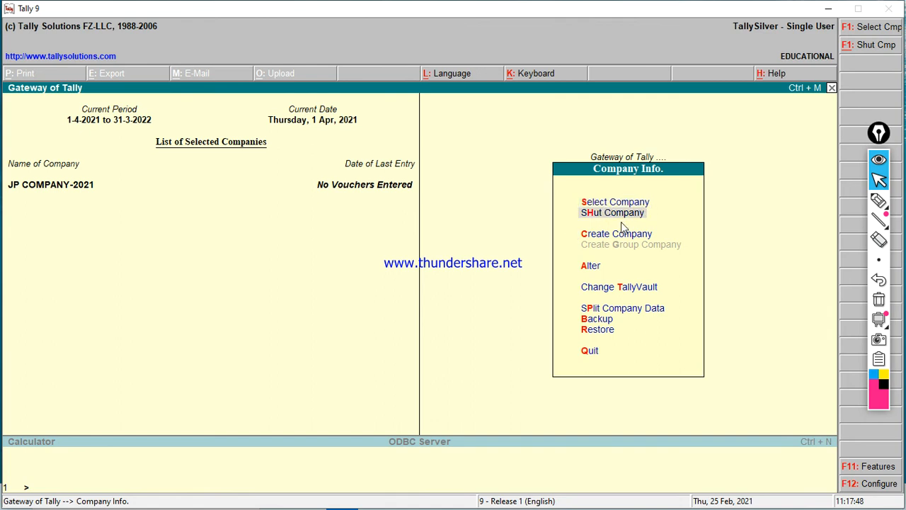
key(Return)
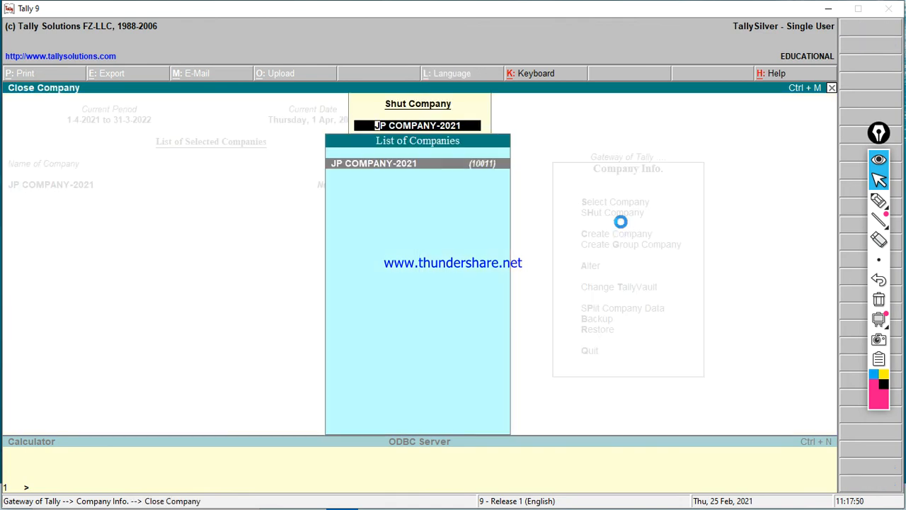
key(Return)
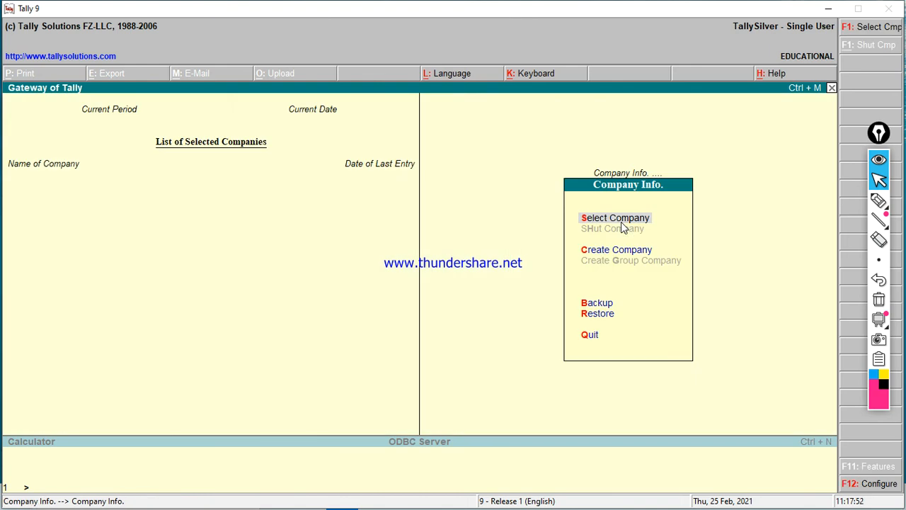
Step: Reopen the encrypted JP COMPANY-2021 entry (10011) by submitting its TallyVault password
key(Return)
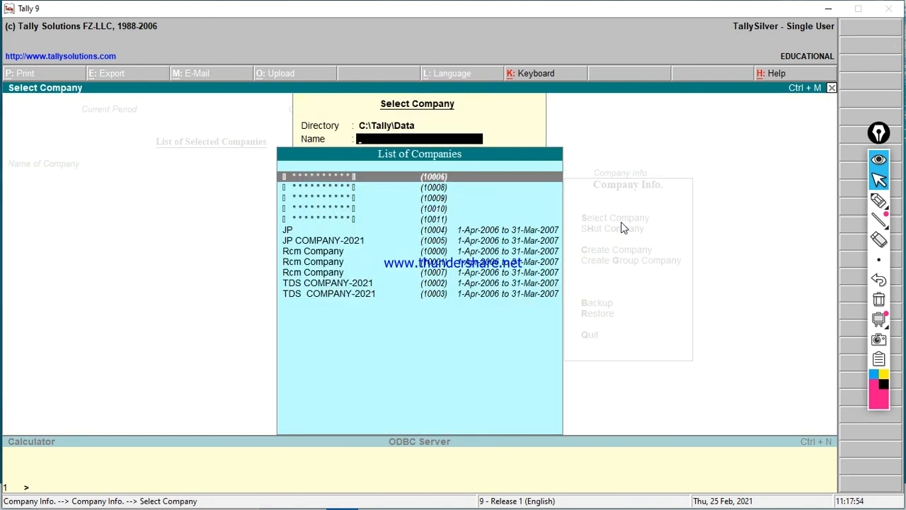
key(Down)
key(Down)
key(Down)
key(Down)
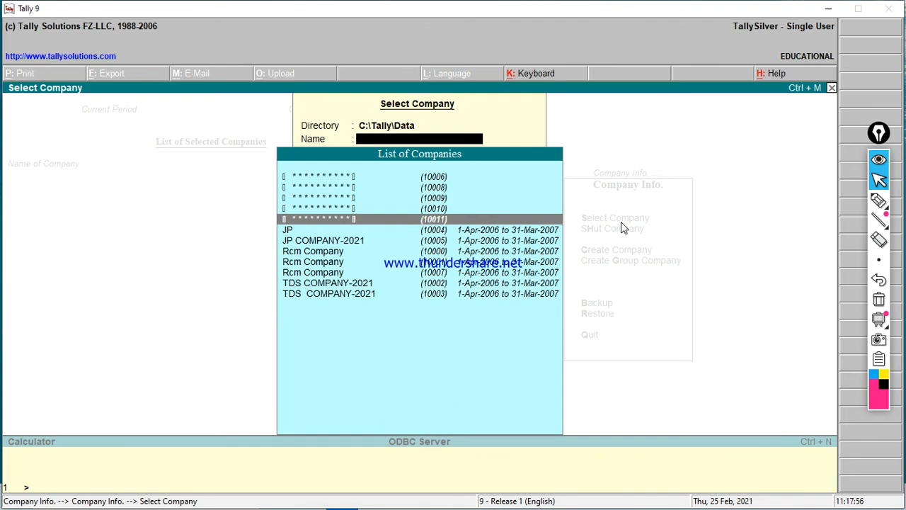
key(Return)
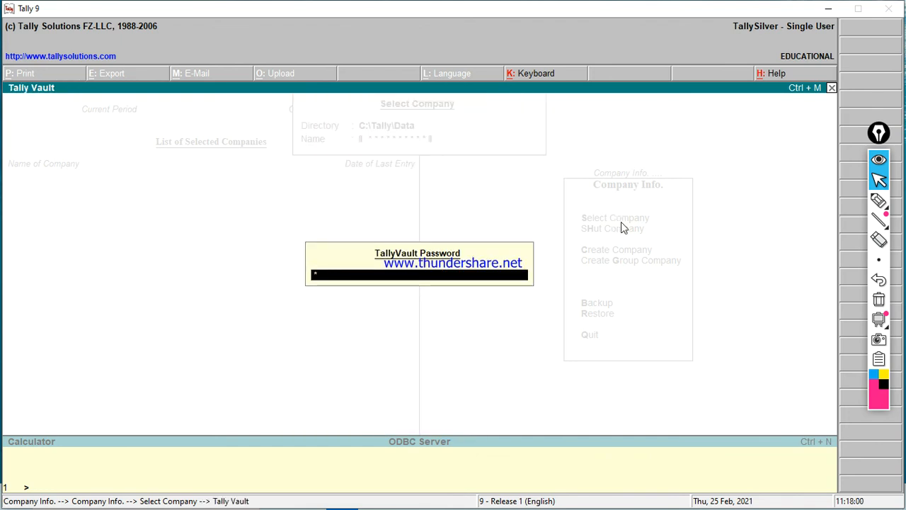
key(Return)
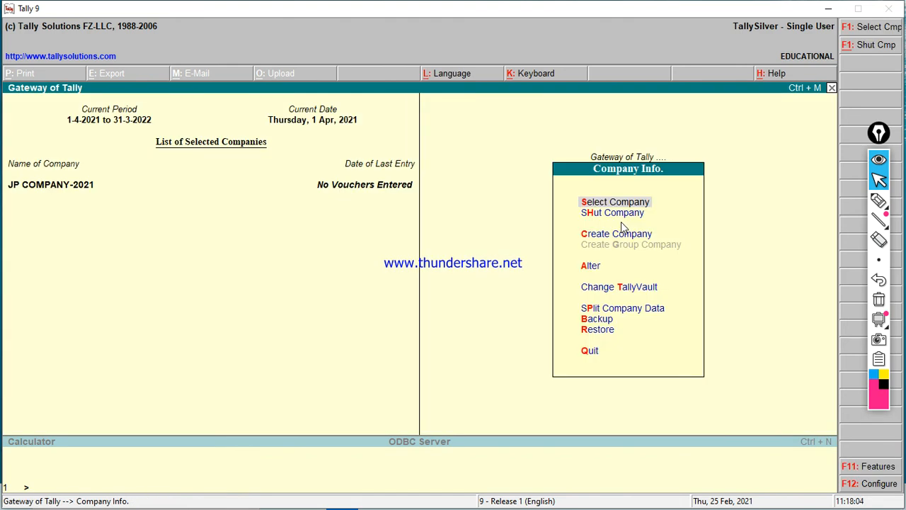
key(Down)
key(Down)
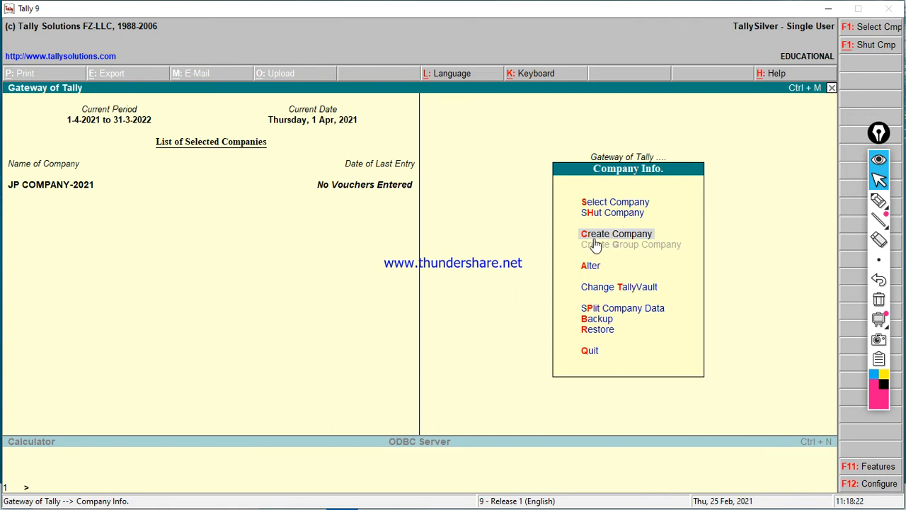
Step: Load TDS COMPANY-2021 from the List of Companies alongside JP COMPANY-2021
key(Up)
key(Up)
key(Up)
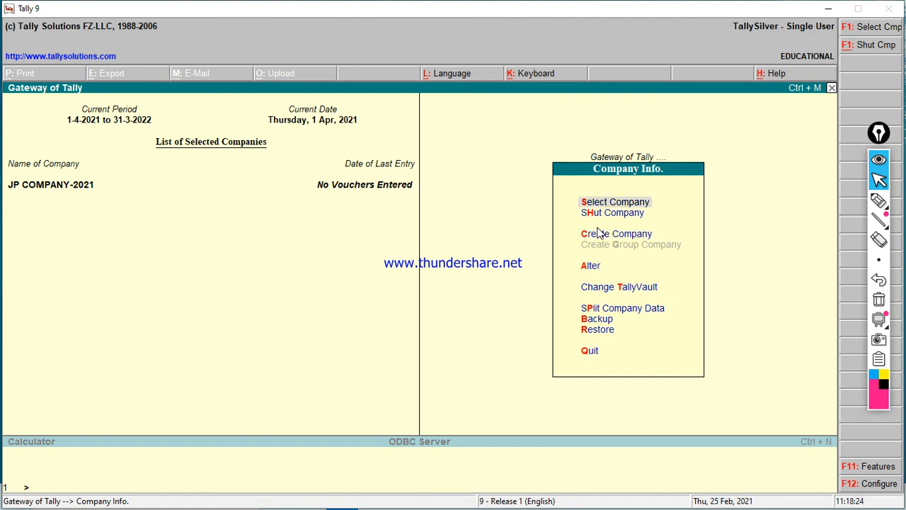
key(Down)
key(Return)
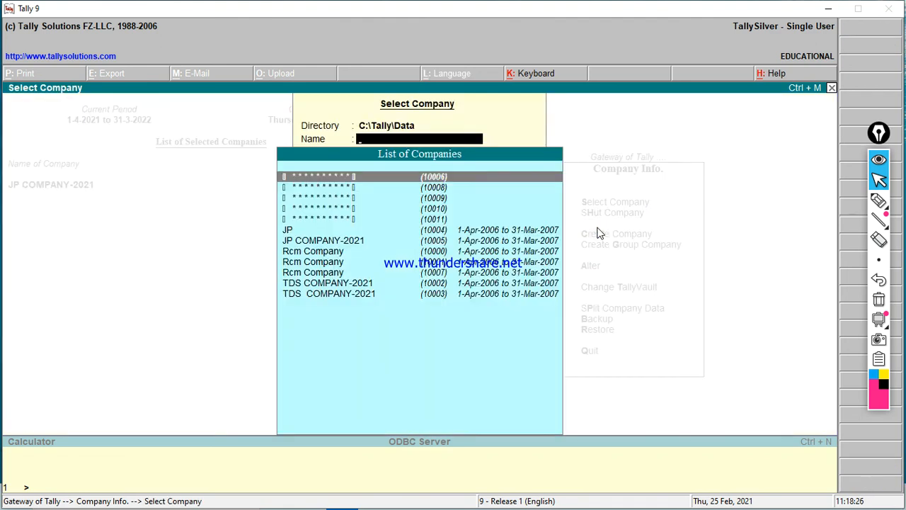
key(Down)
key(Down)
key(Down)
key(Down)
key(Down)
key(Down)
key(Down)
key(Down)
key(Down)
key(Down)
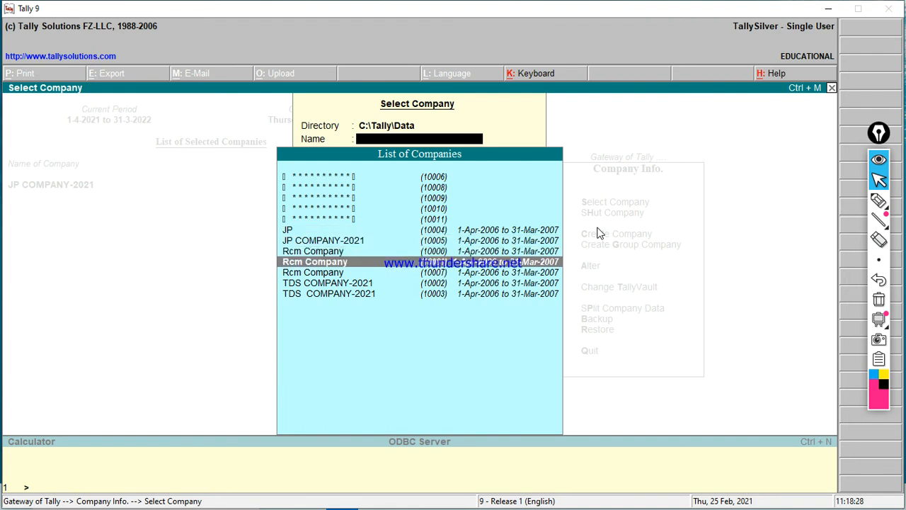
key(Return)
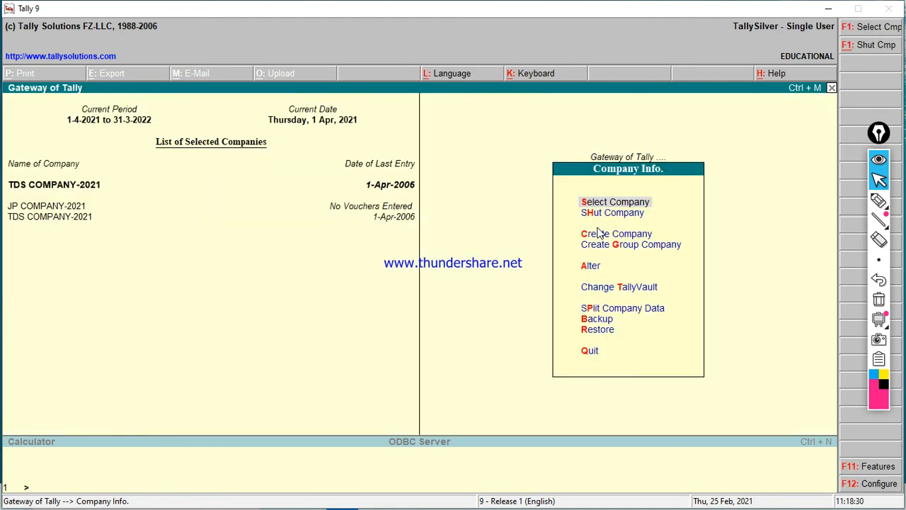
key(Down)
key(Down)
key(Down)
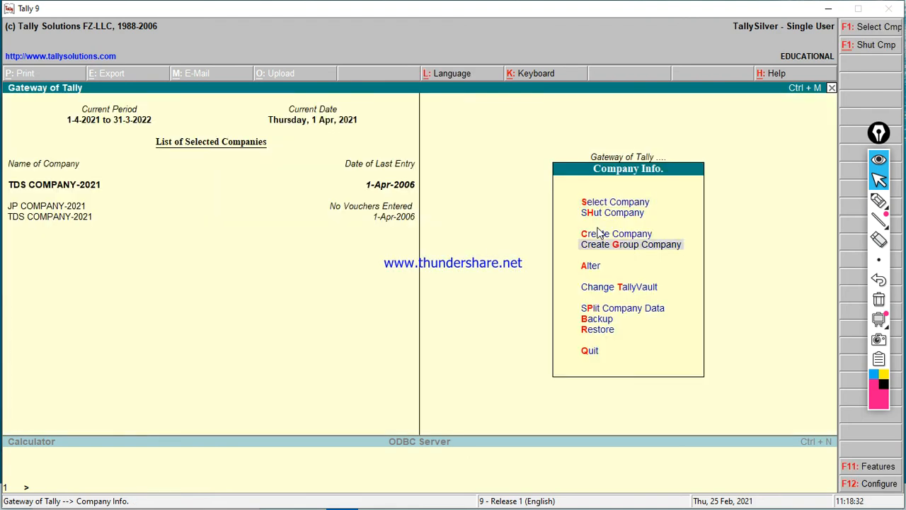
Step: Start a new group company named Ald Company-2021 and enter its address
click(655, 244)
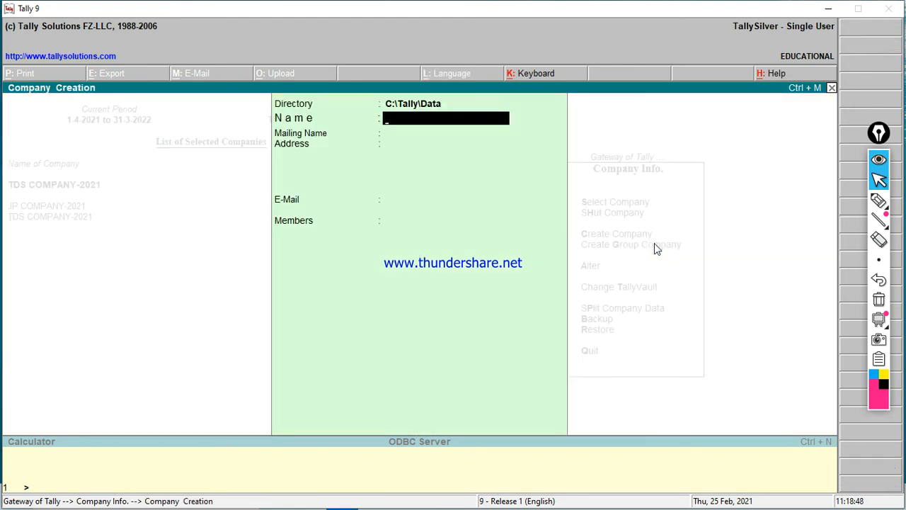
text(Ald Company-20212)
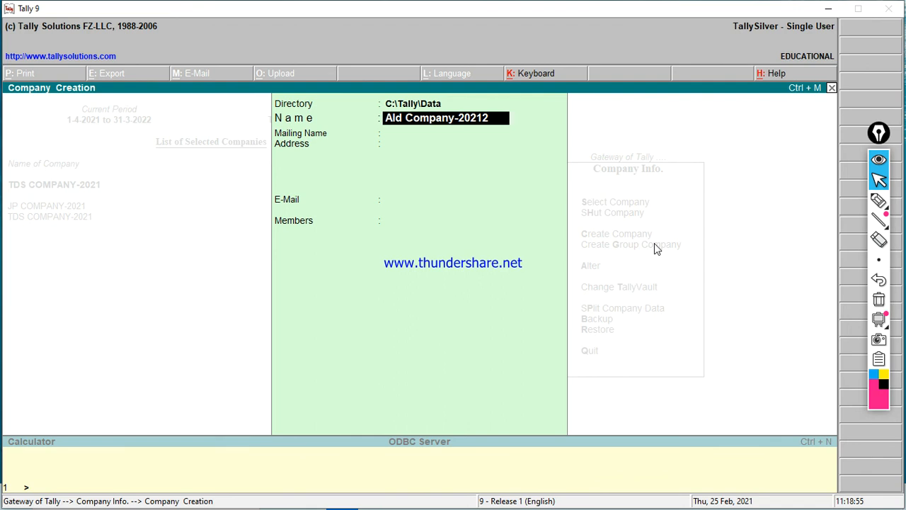
key(BackSpace)
key(Return)
Step: Fill in the pincode and company e-mail, then accept the group with its member companies
key(Return)
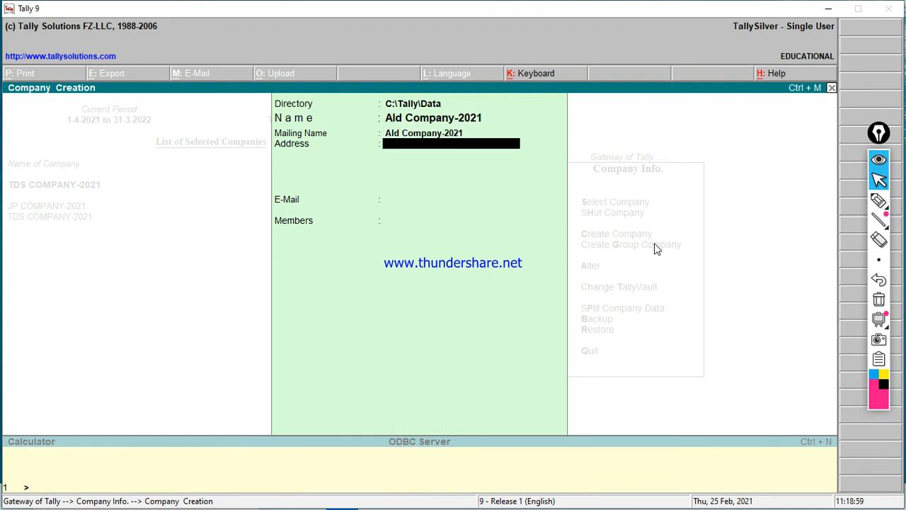
text(W)
key(BackSpace)
text(West)
key(Return)
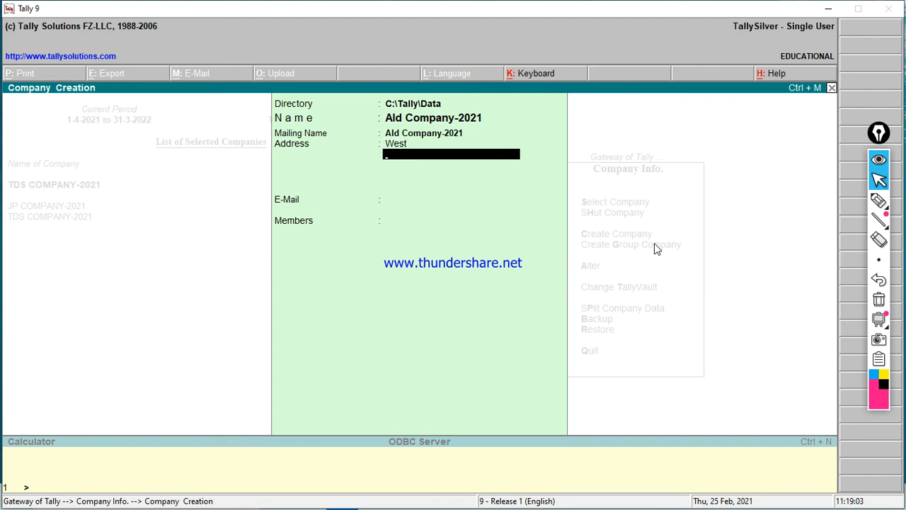
text(Pincode-212218)
key(Return)
key(Return)
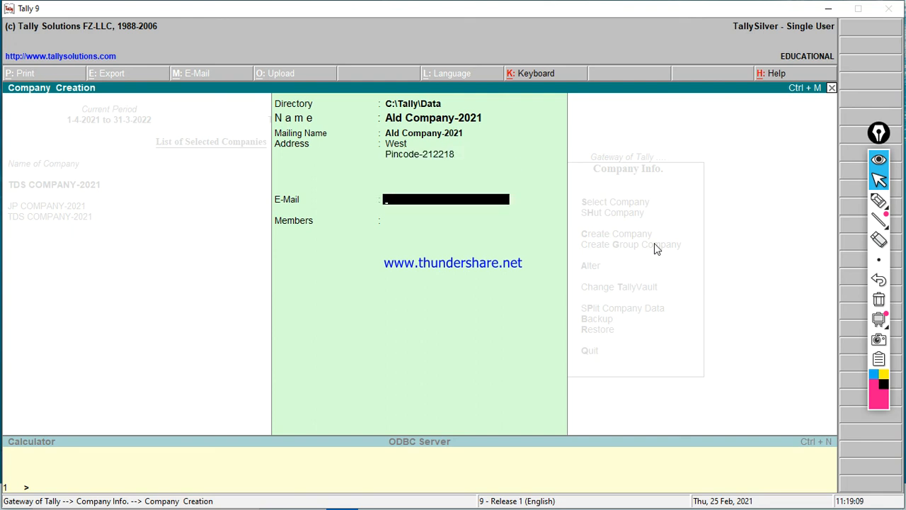
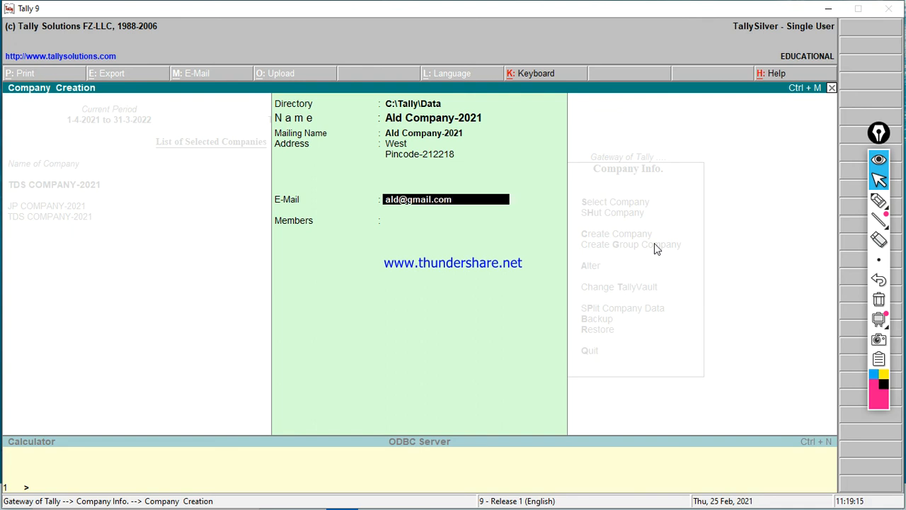
key(Return)
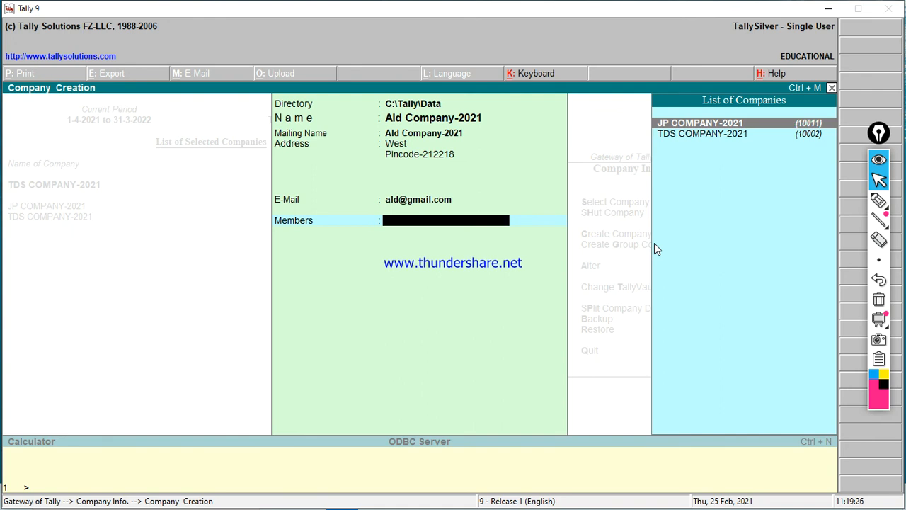
key(Return)
key(Return)
key(Return)
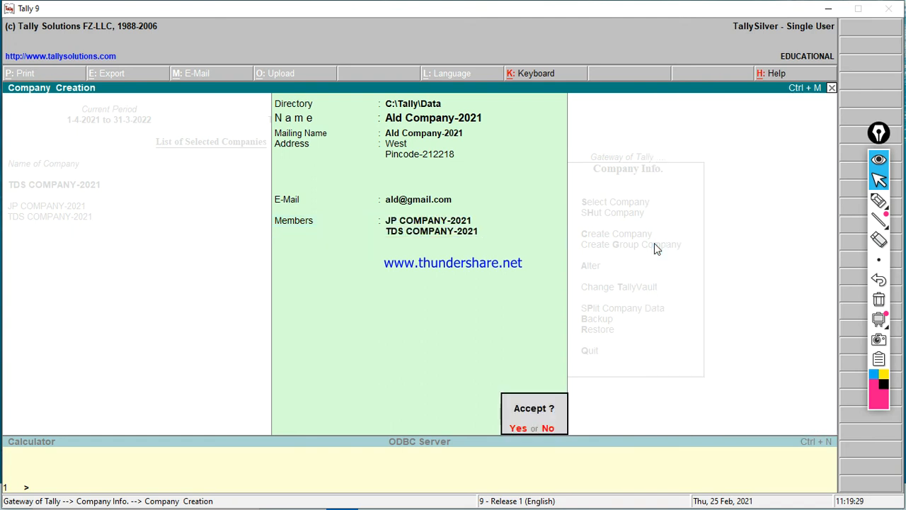
key(y)
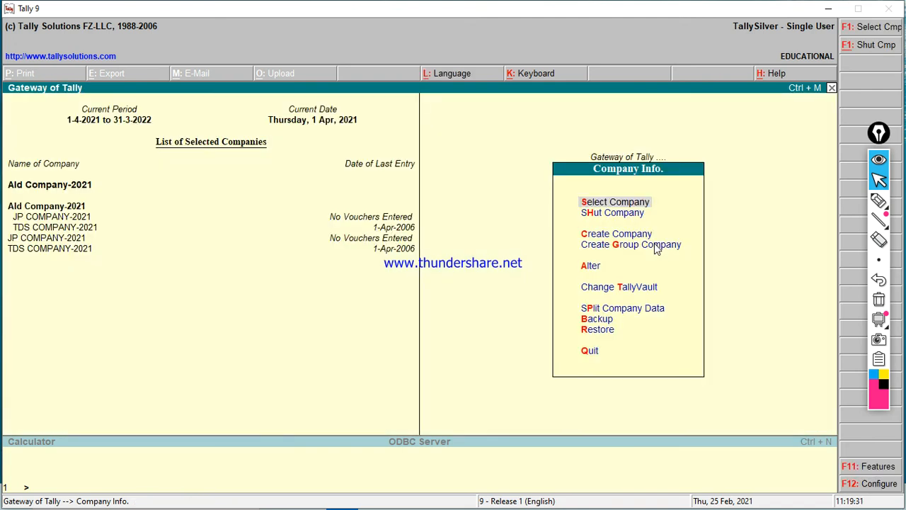
click(878, 200)
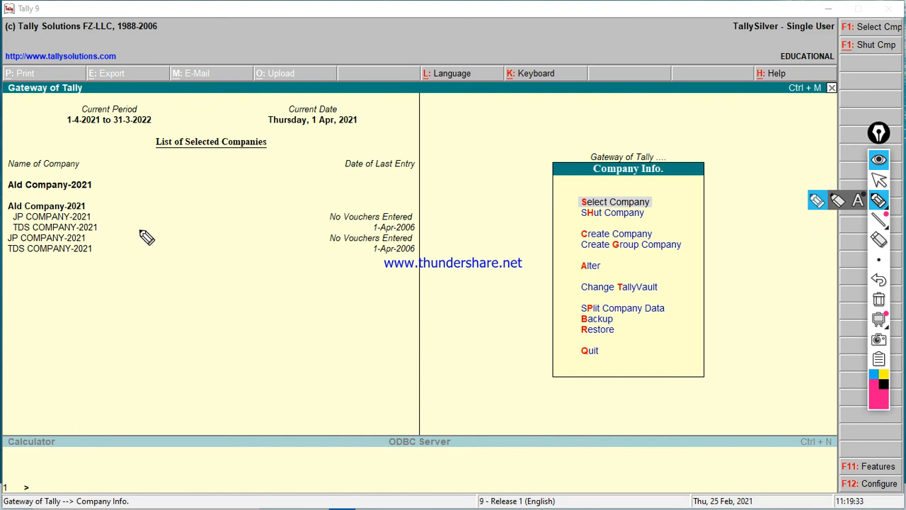
mouse_move(87, 202)
mouse_down()
mouse_move(106, 216)
mouse_move(136, 187)
mouse_up()
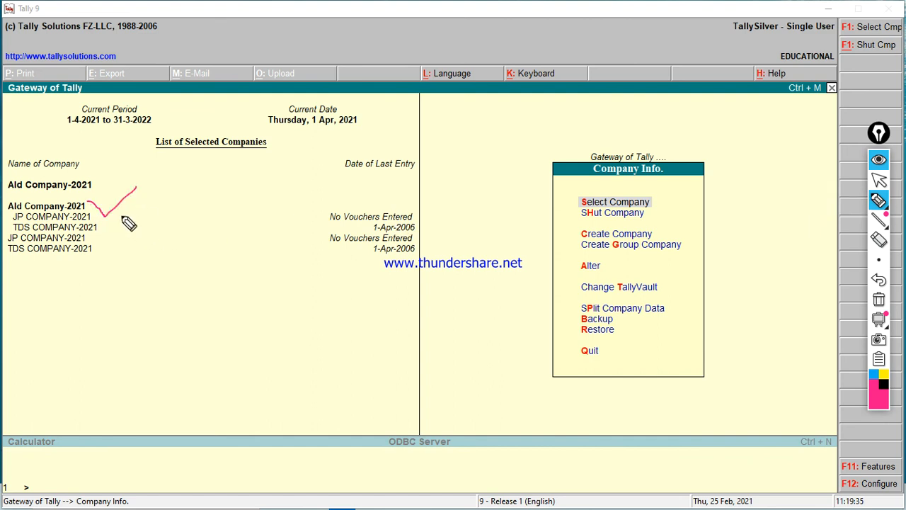
drag(94, 214, 94, 266)
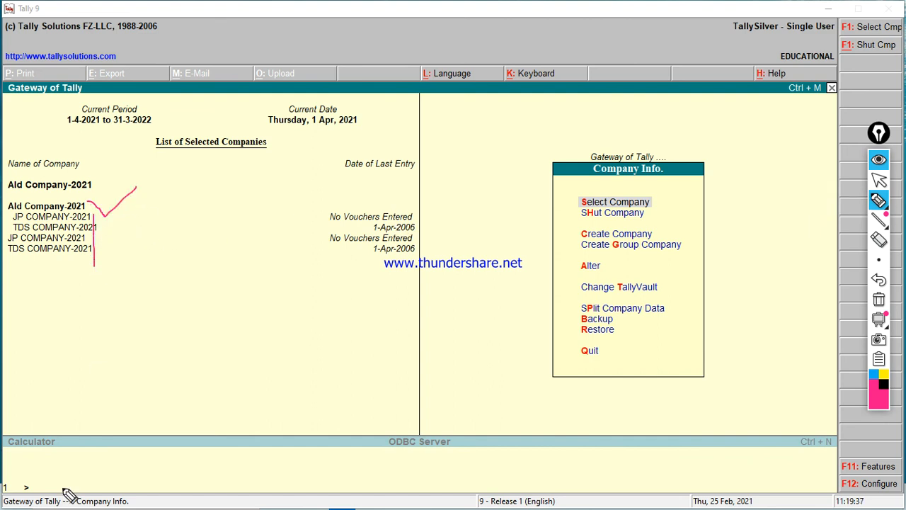
drag(10, 267, 91, 259)
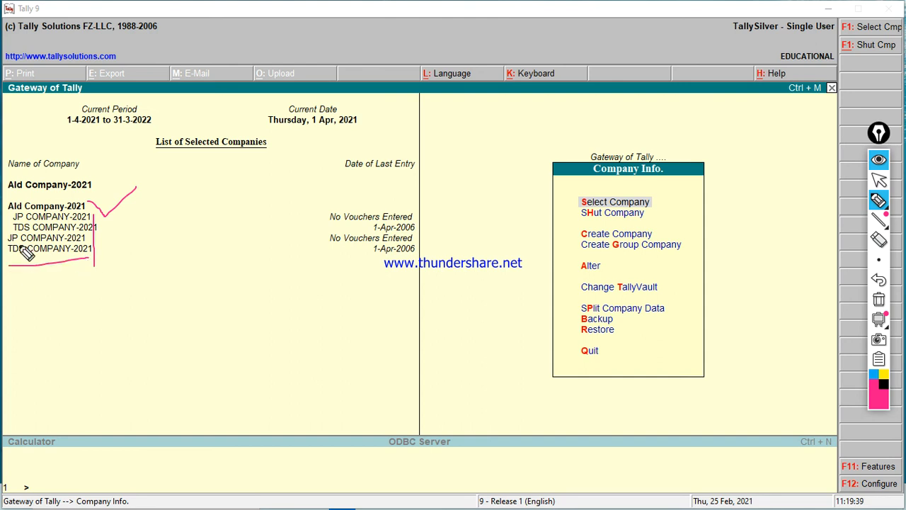
drag(3, 225, 14, 212)
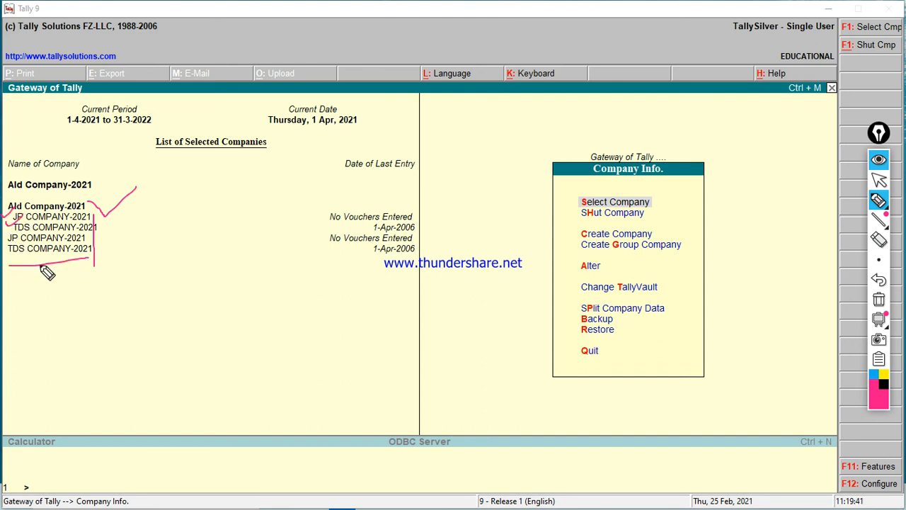
mouse_move(878, 221)
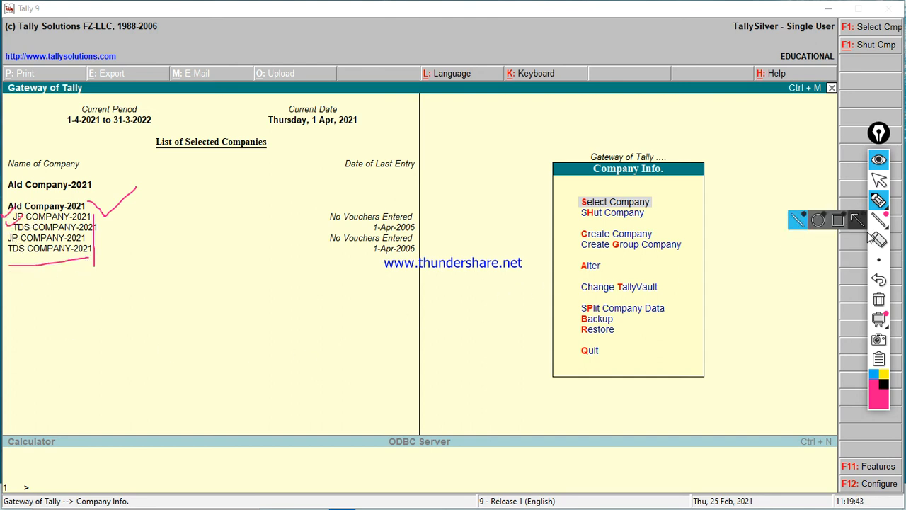
click(877, 301)
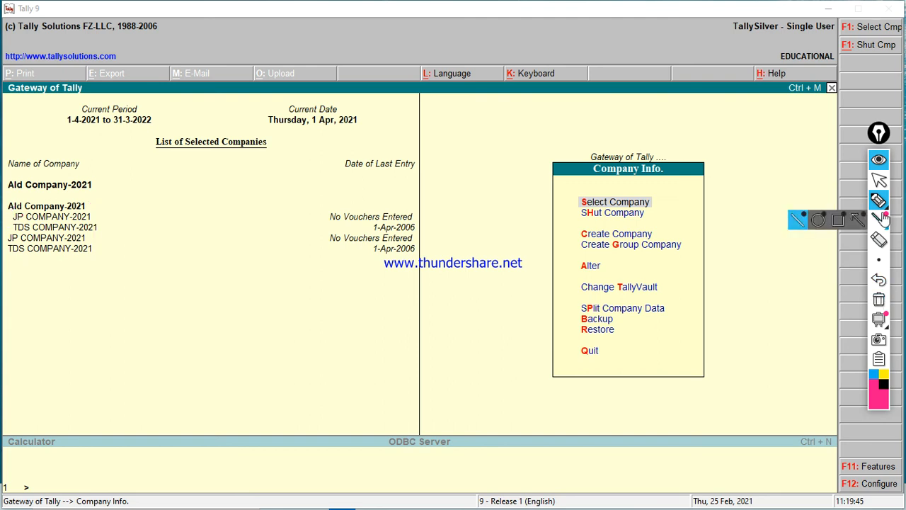
click(878, 180)
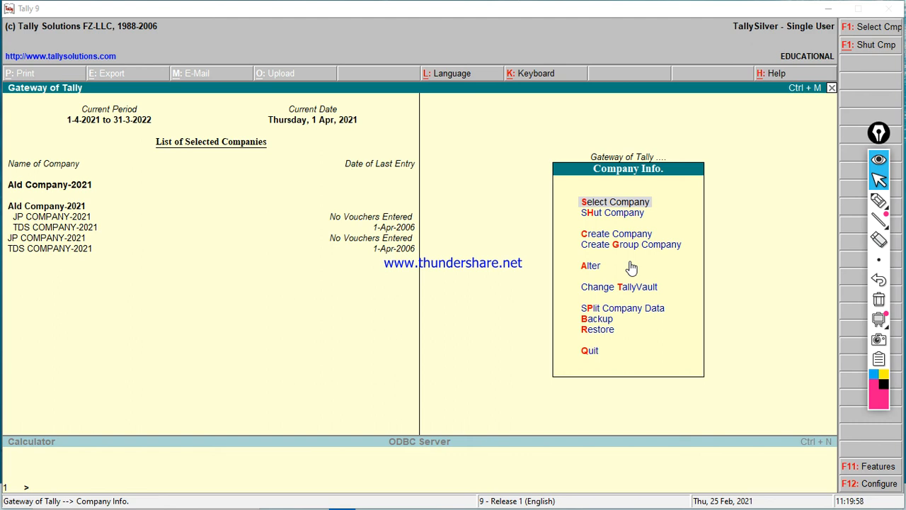
Step: Delete Ald Company-2021 through Company Info. > Alter with Alt+D
key(Escape)
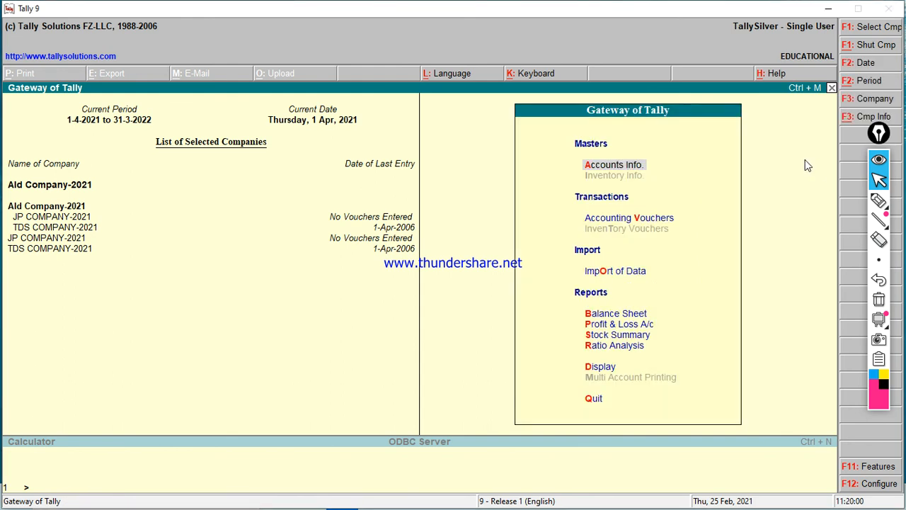
key(alt+F3)
key(Down)
key(Down)
key(Down)
key(Down)
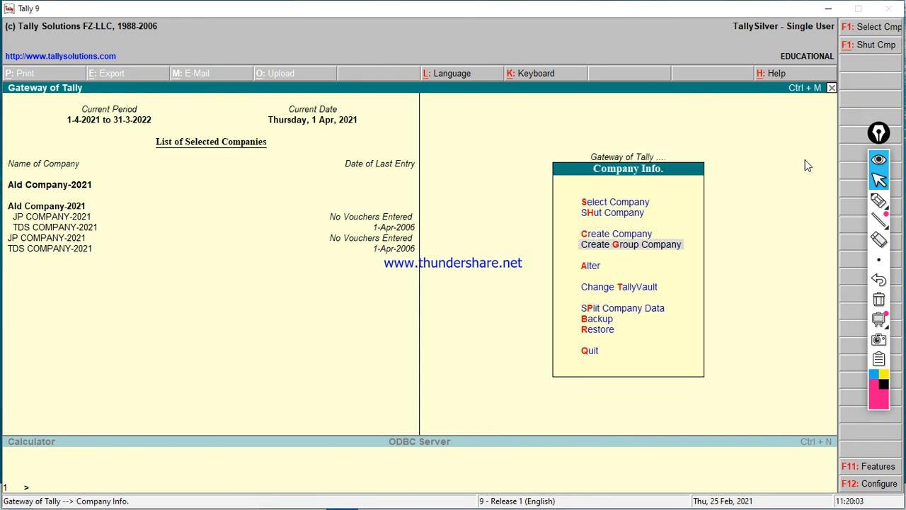
key(Return)
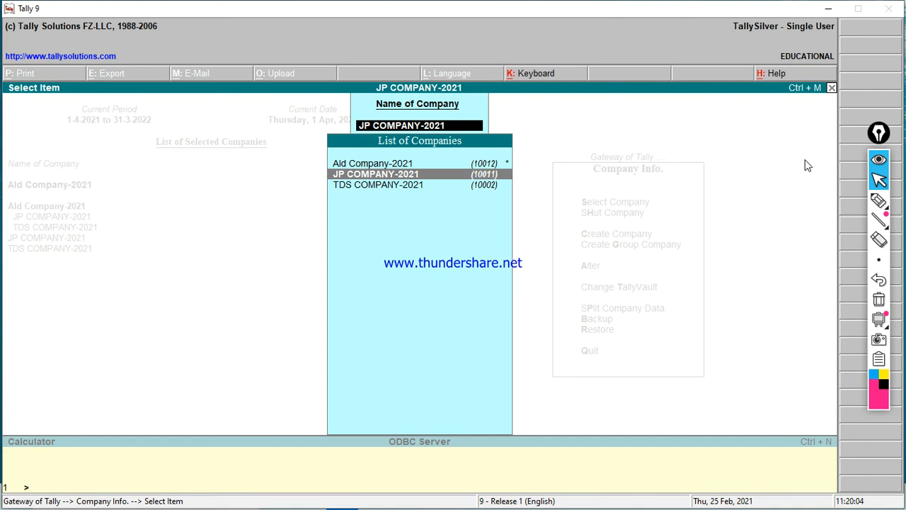
key(Up)
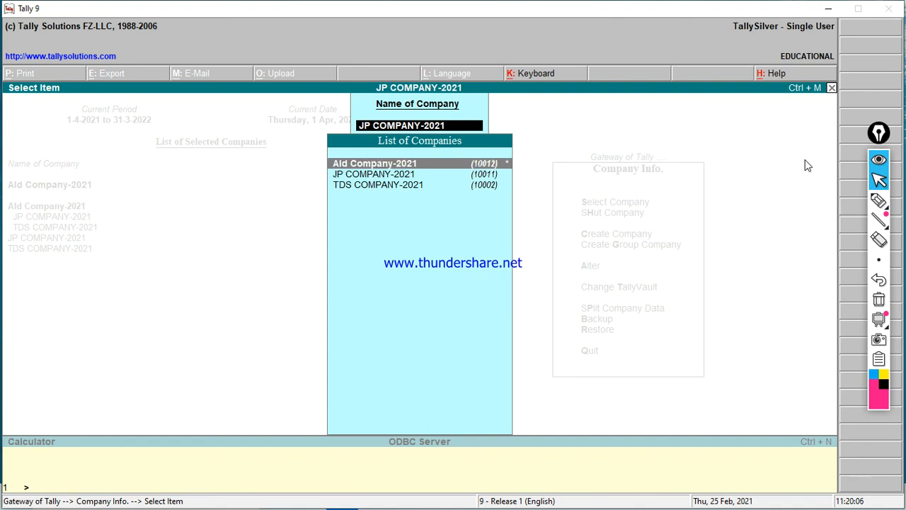
key(Return)
key(alt+d)
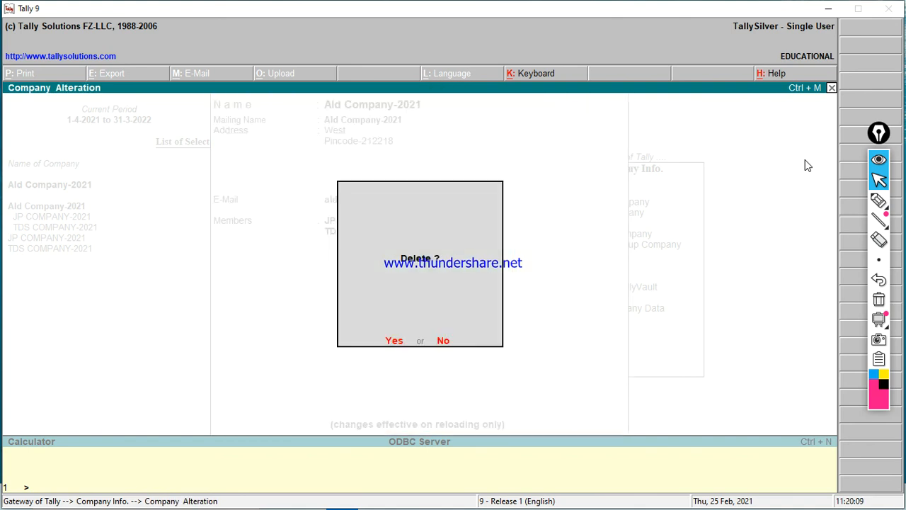
key(y)
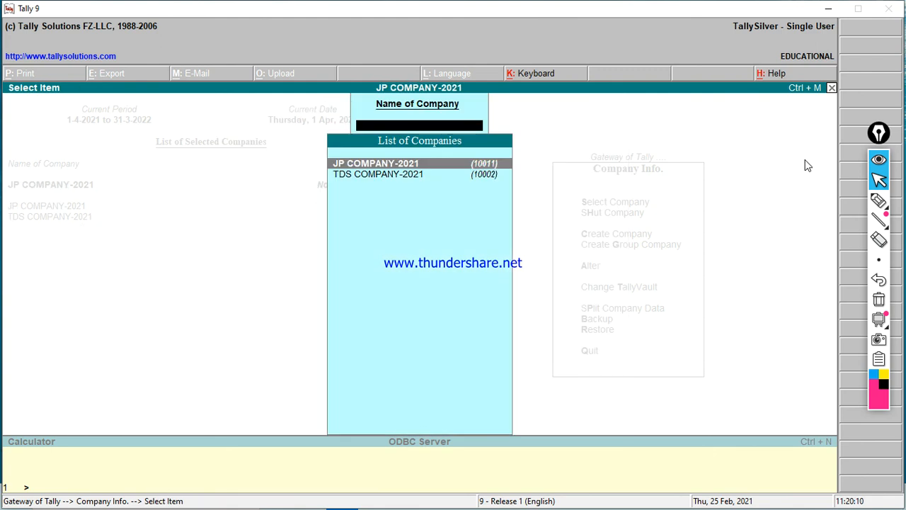
Step: Delete TDS COMPANY-2021 the same way
key(Down)
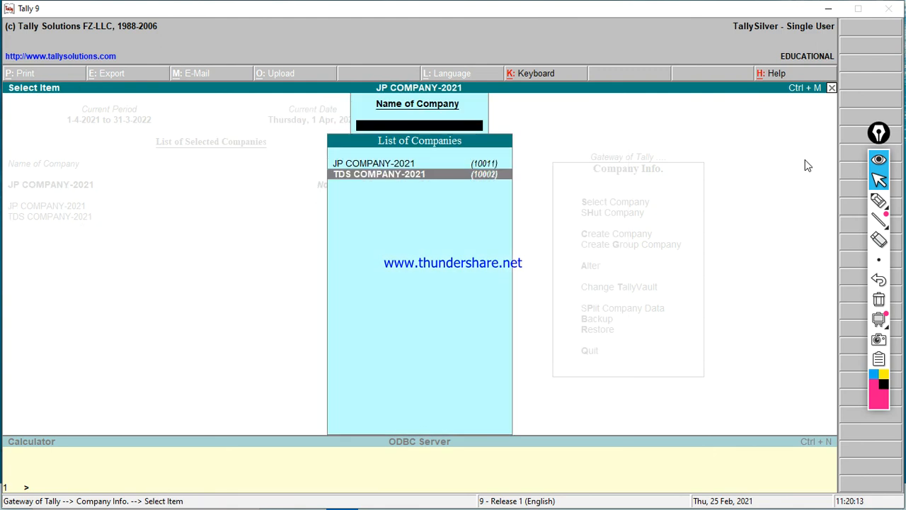
key(Return)
key(alt+d)
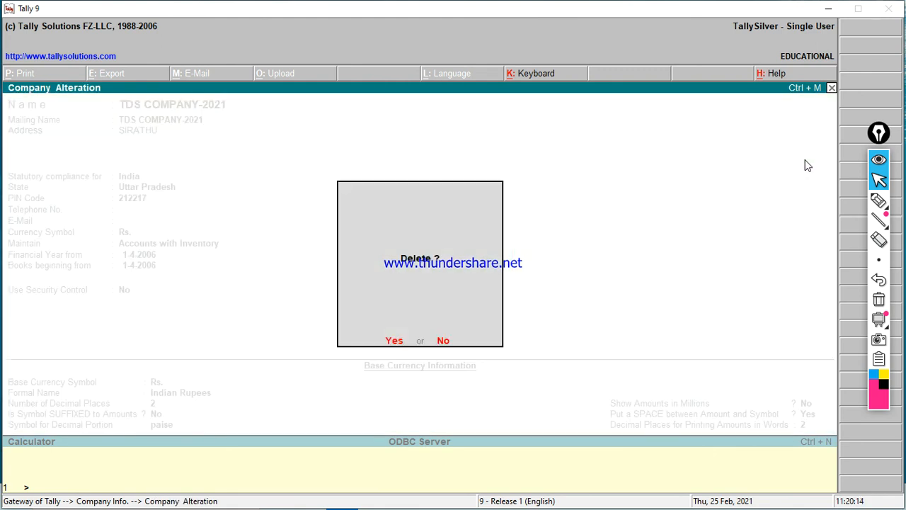
key(y)
key(y)
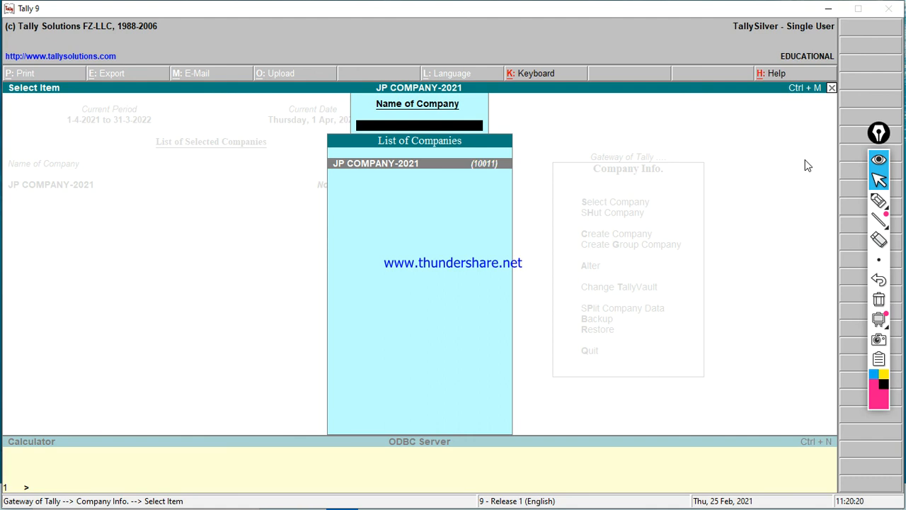
Step: Open JP COMPANY-2021 for alteration but cancel its deletion and back out
key(Return)
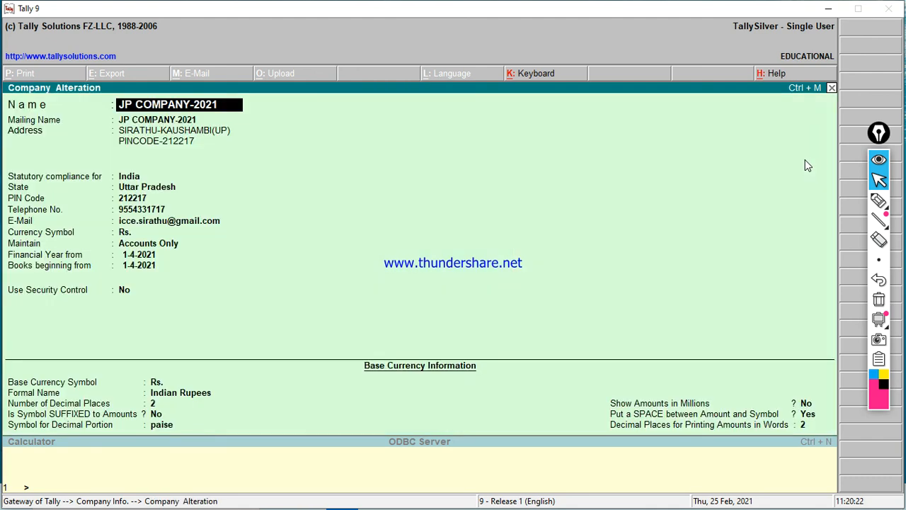
key(alt+d)
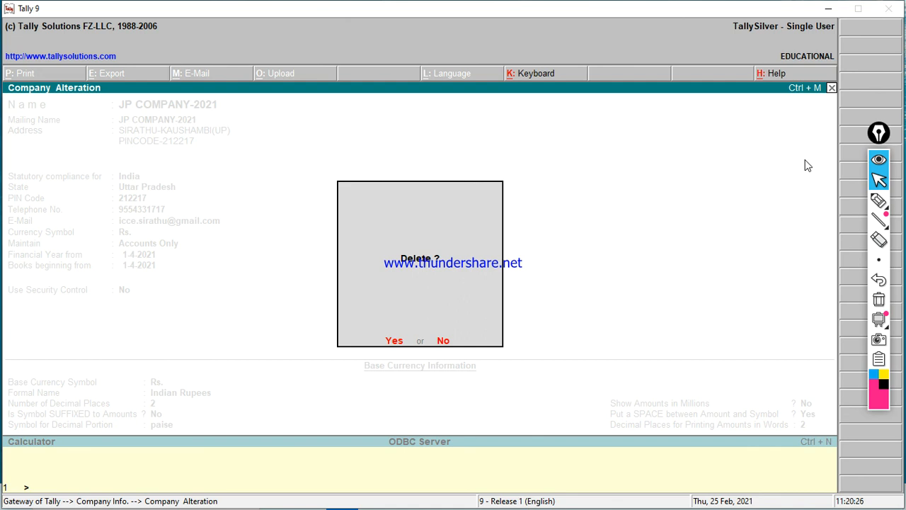
key(Escape)
key(Escape)
key(Escape)
key(Escape)
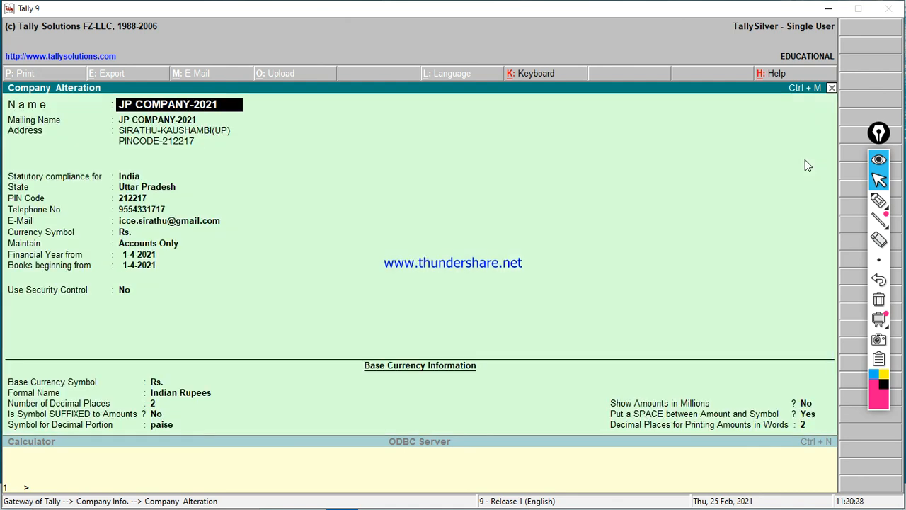
key(Escape)
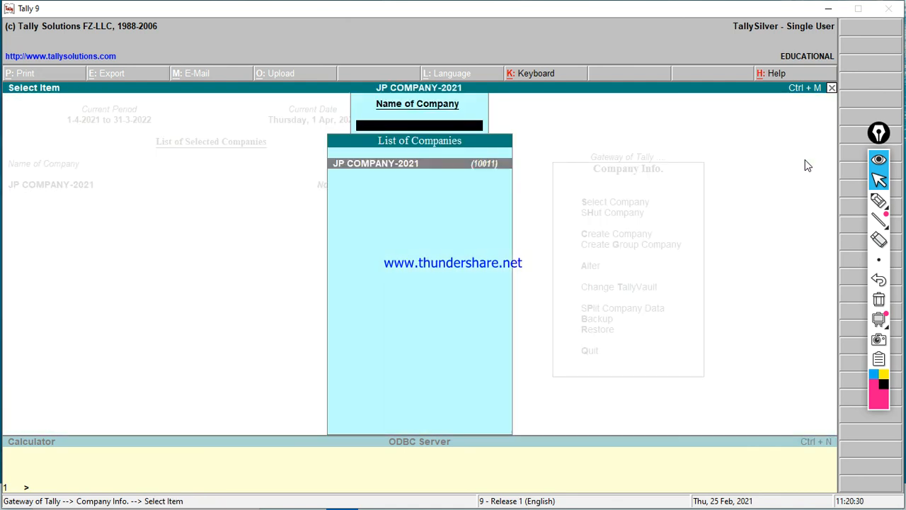
Step: Change the company name from JP COMPANY-2021 to JP COMPANY-2022 and save the alteration
key(Return)
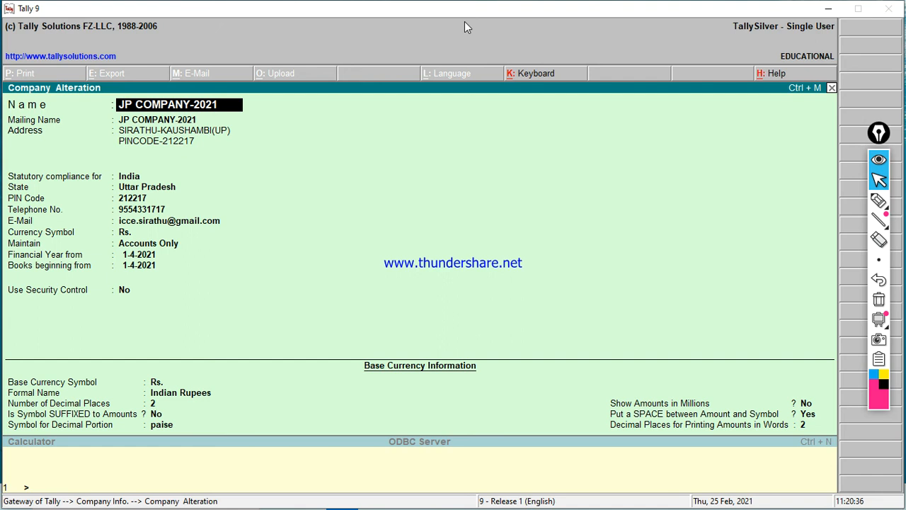
key(BackSpace)
text(2)
key(Return)
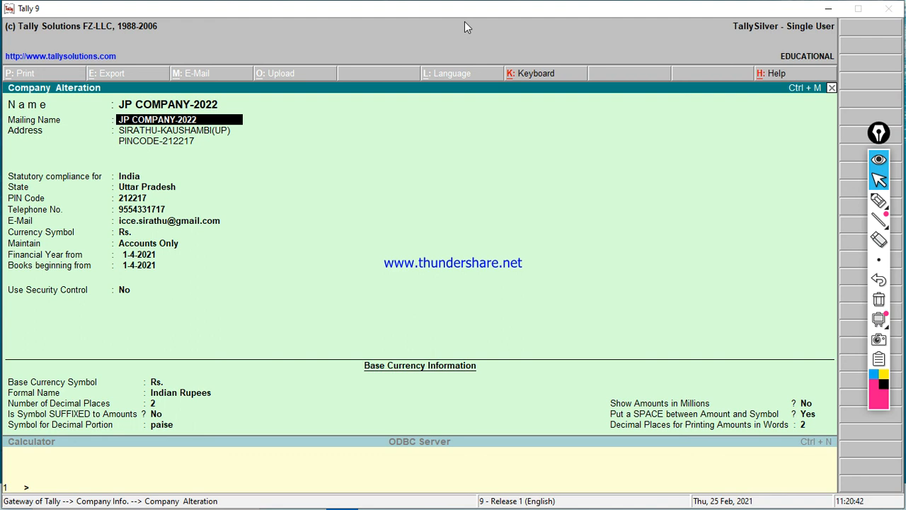
key(ctrl+a)
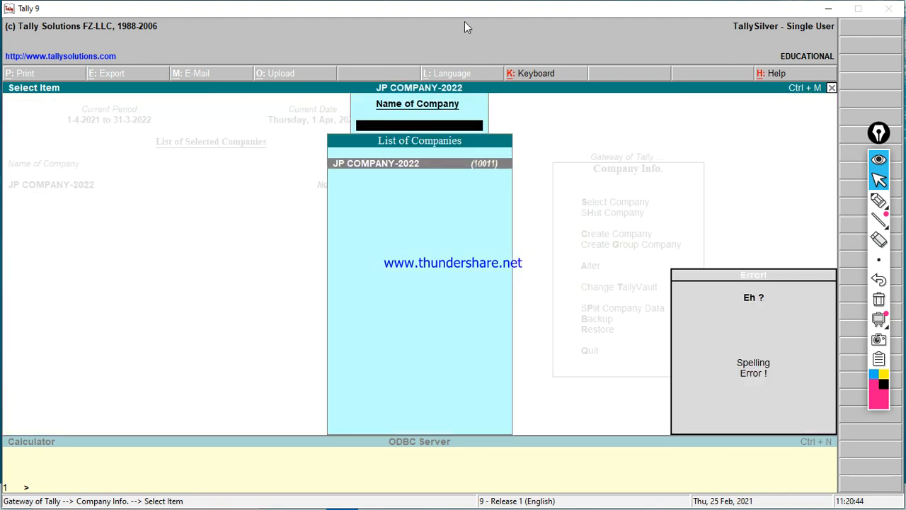
key(Escape)
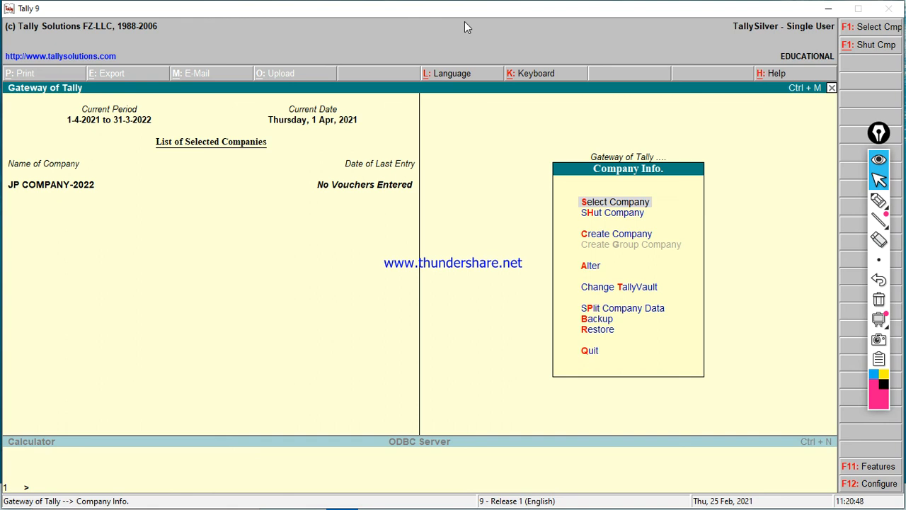
key(Down)
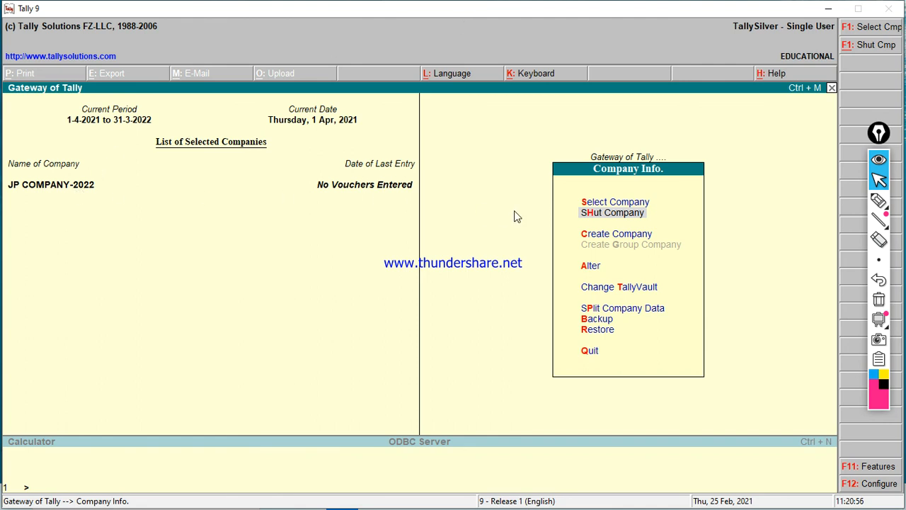
key(Down)
key(Down)
key(Down)
key(Up)
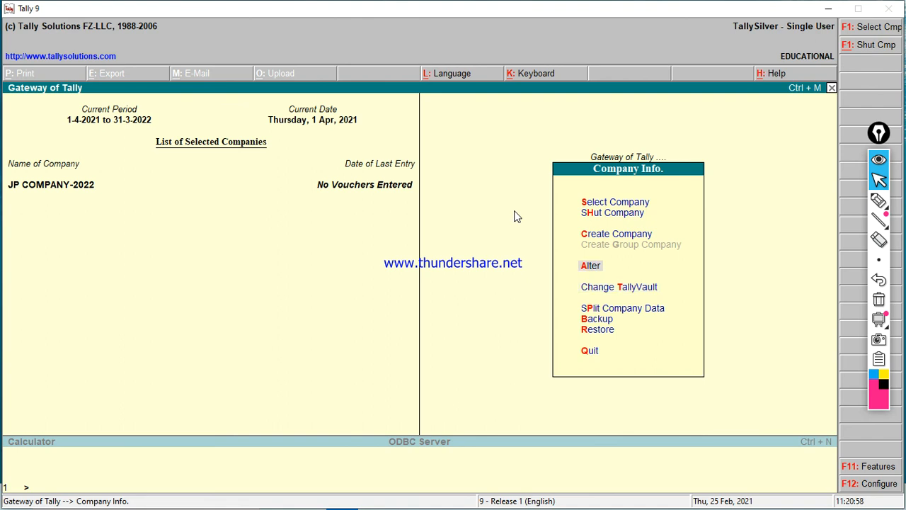
key(Down)
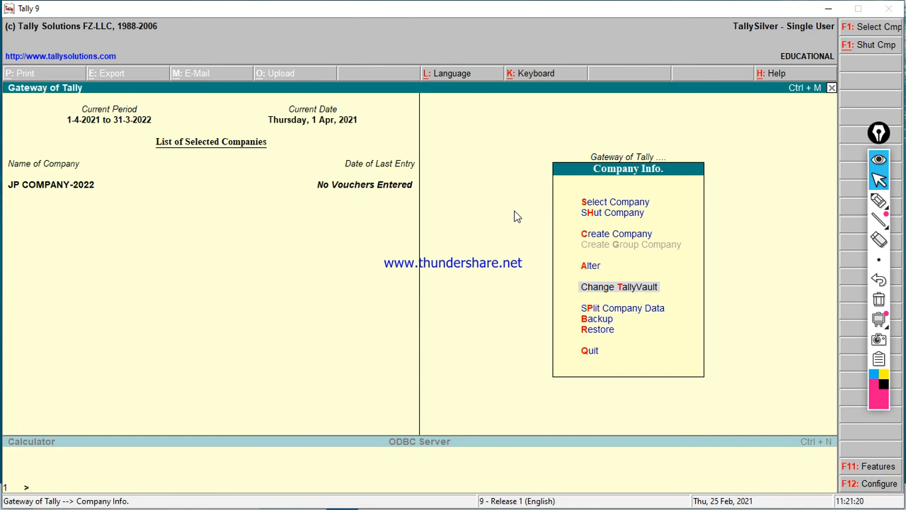
Step: Choose JP COMPANY-2022 in Change TallyVault and highlight the Current, New and Repeat password fields
key(Return)
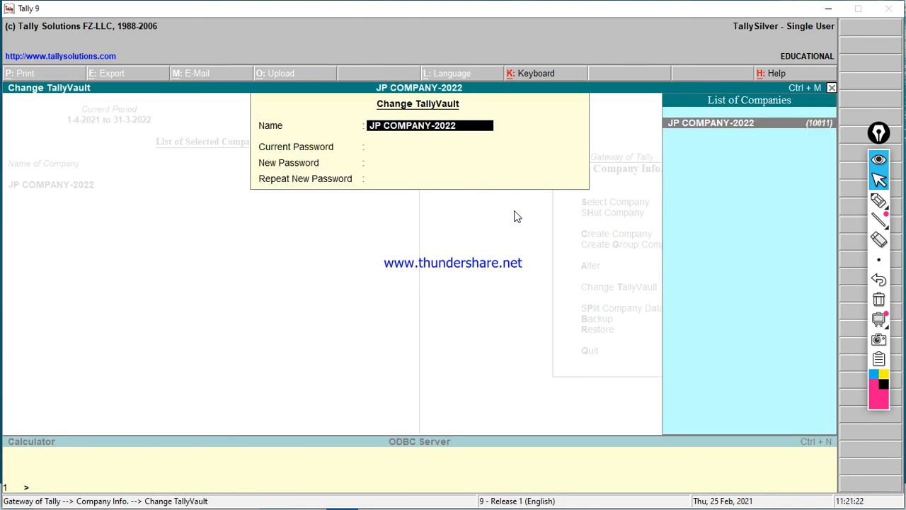
key(Return)
click(878, 202)
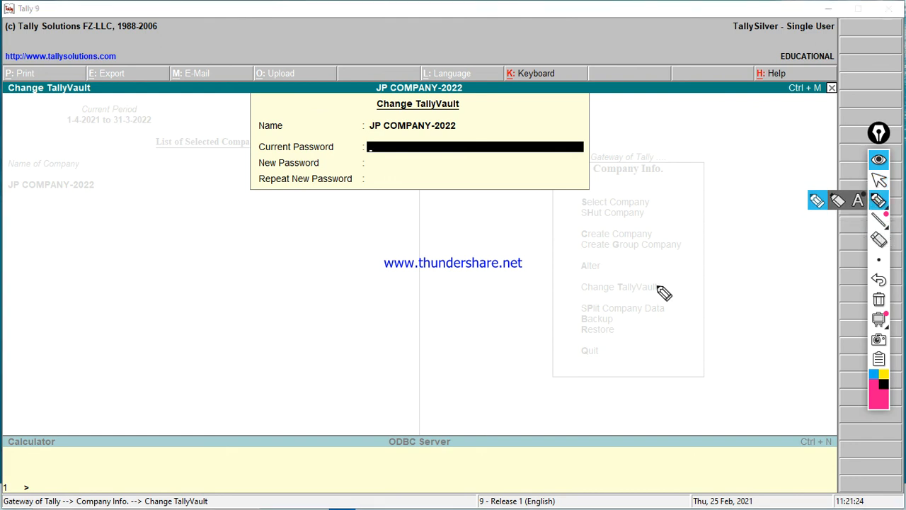
drag(251, 154, 333, 154)
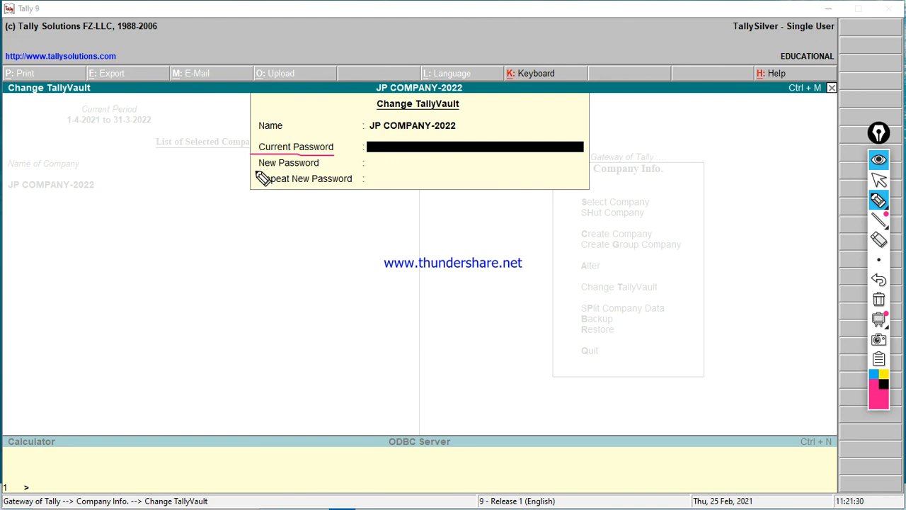
drag(255, 171, 311, 174)
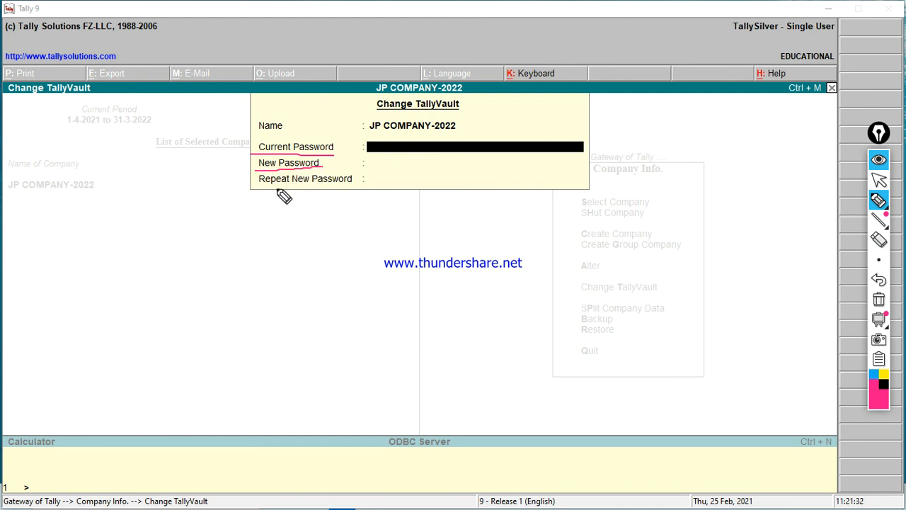
drag(259, 188, 350, 187)
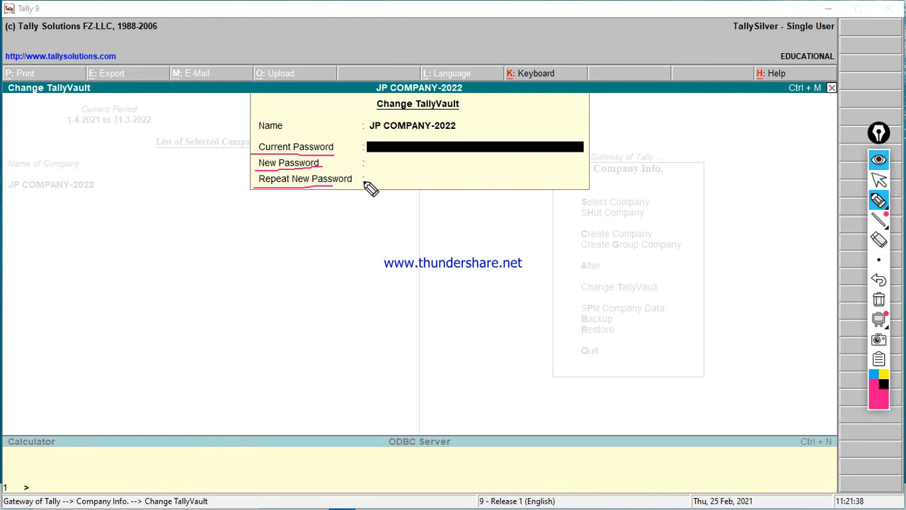
click(878, 179)
click(879, 300)
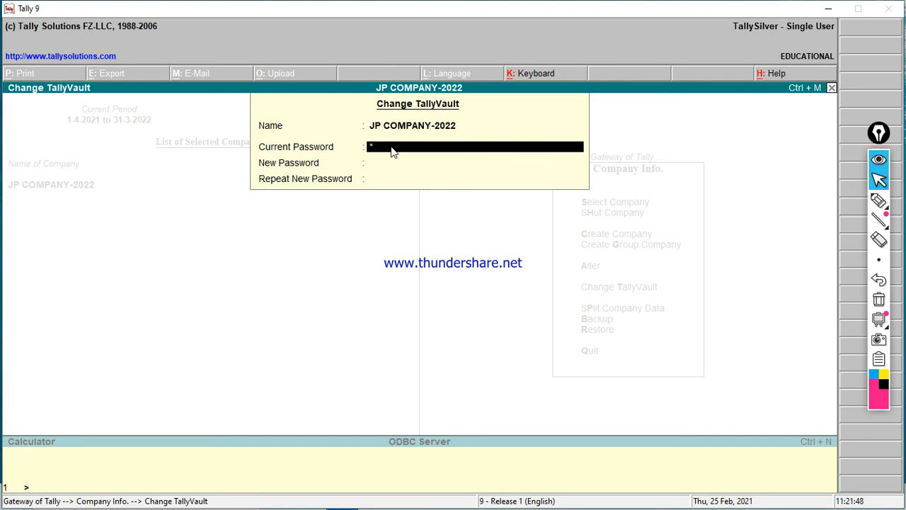
Step: Set and repeat the new TallyVault password, then acknowledge the company-created confirmation
key(Return)
key(Return)
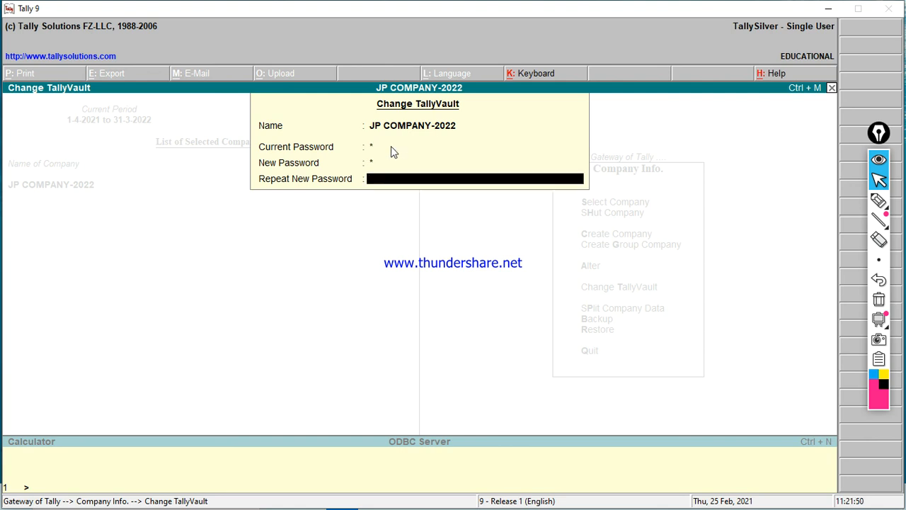
key(Return)
key(Return)
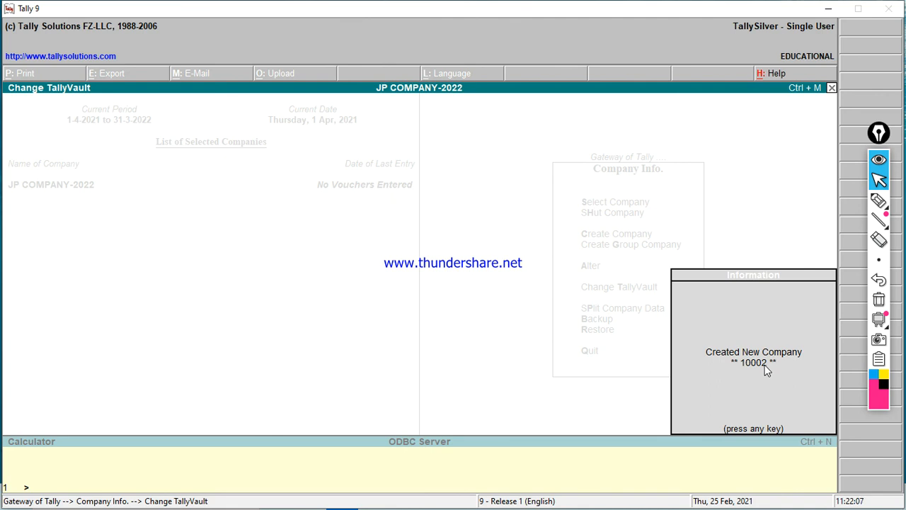
key(Return)
key(Up)
key(Up)
key(Up)
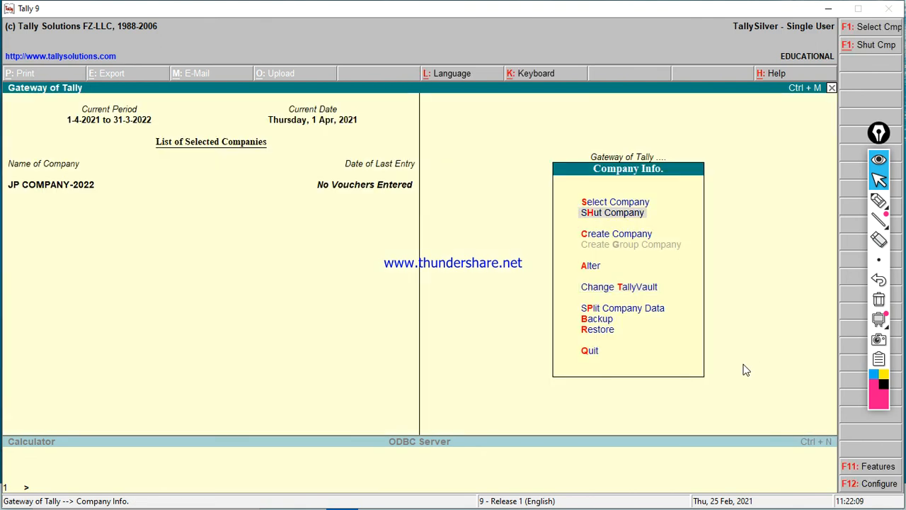
key(Return)
key(Return)
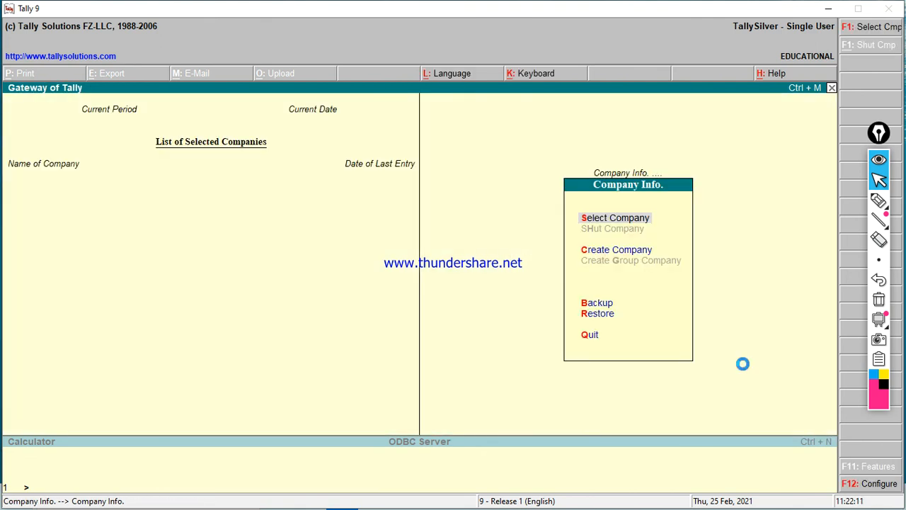
key(Return)
key(Down)
key(Down)
key(Down)
key(Down)
key(Down)
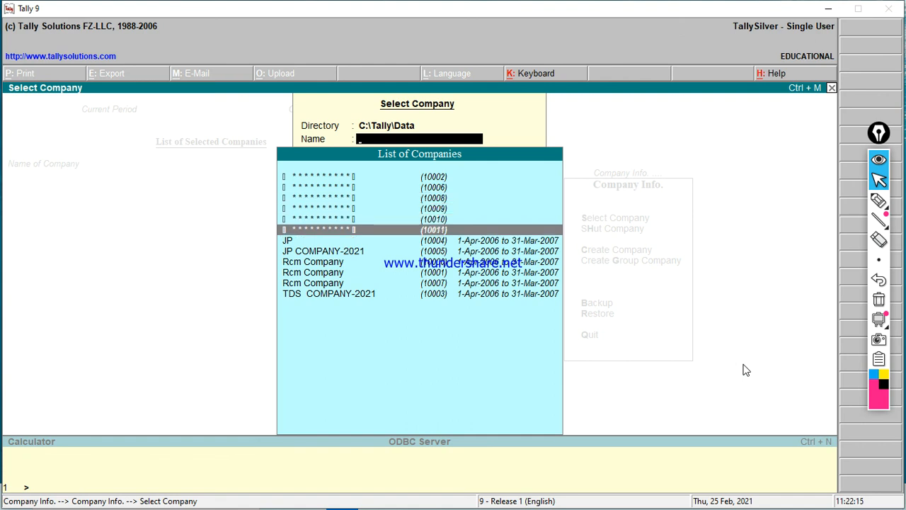
key(Return)
key(Return)
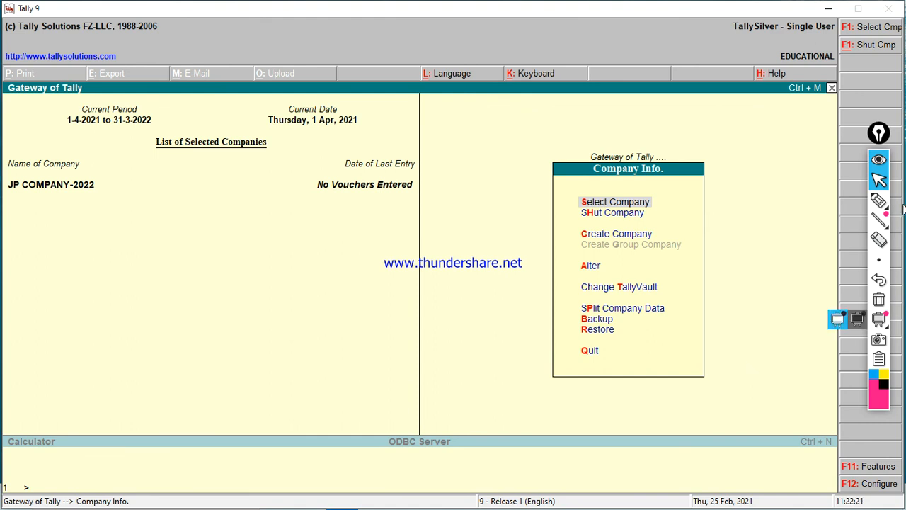
click(879, 203)
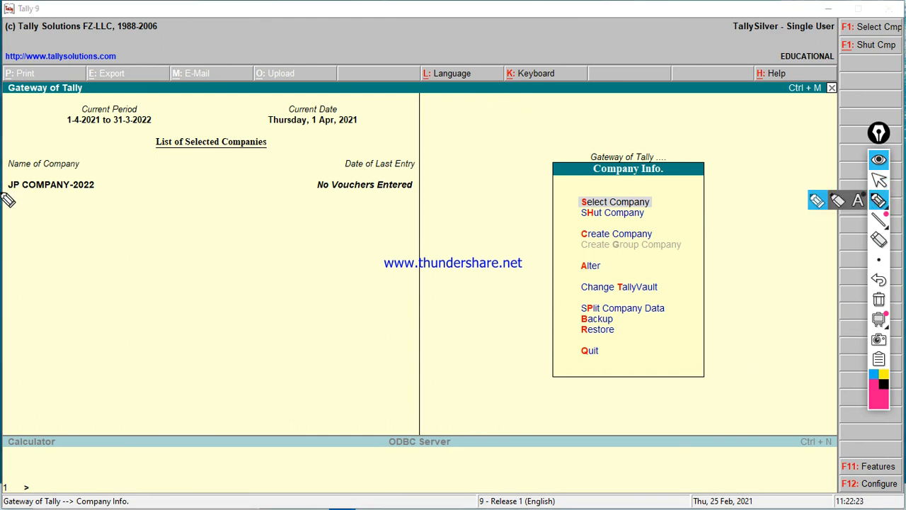
drag(1, 191, 129, 191)
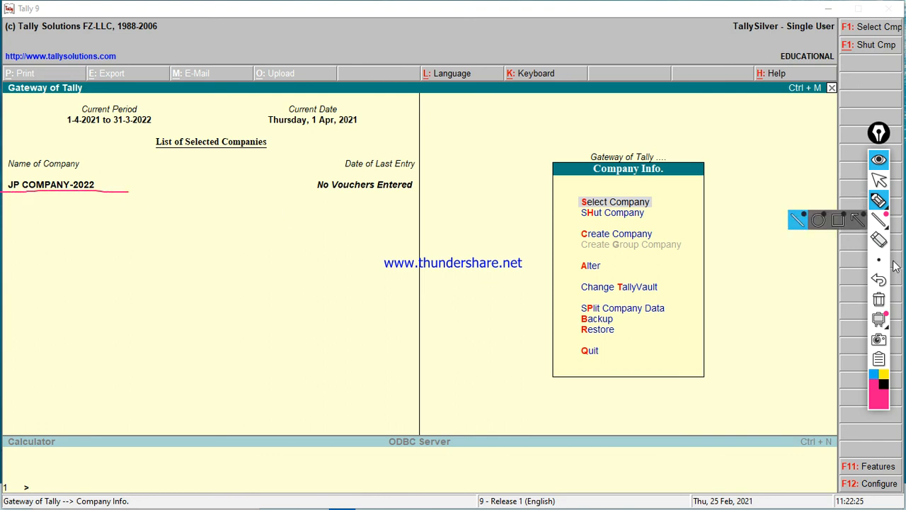
click(876, 309)
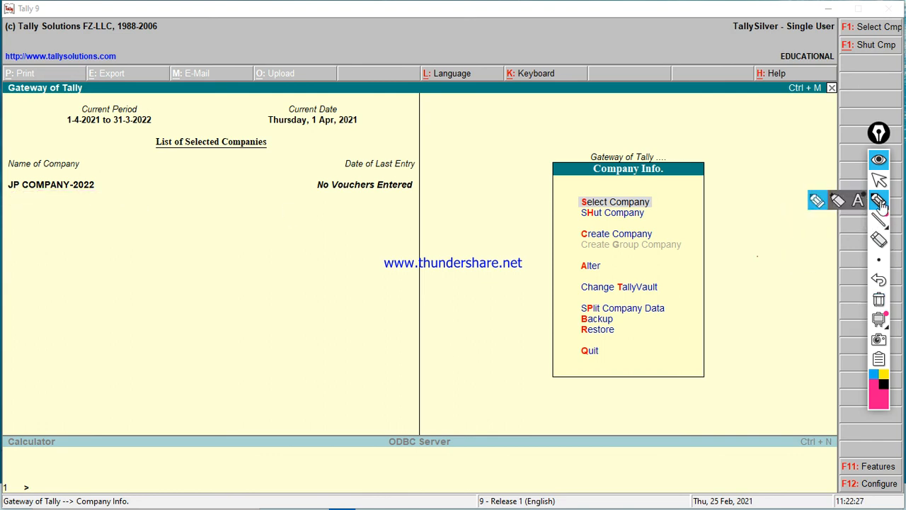
click(880, 181)
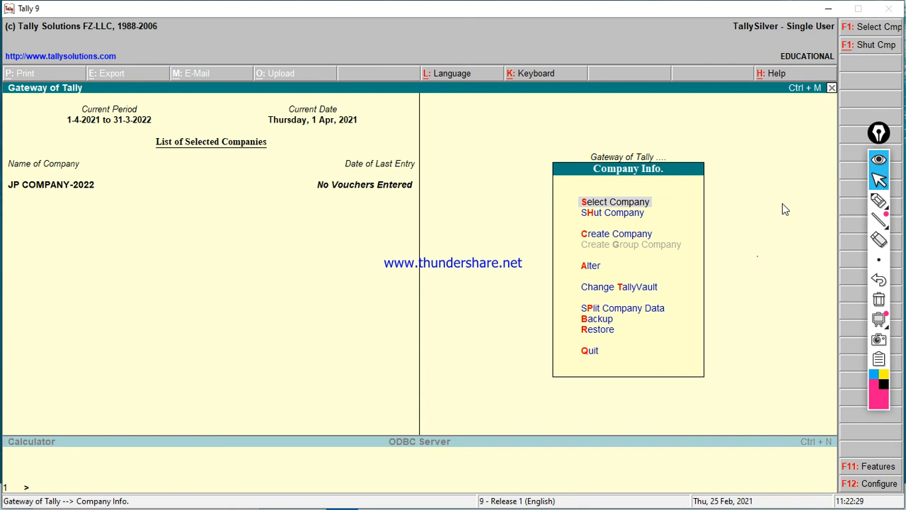
key(Down)
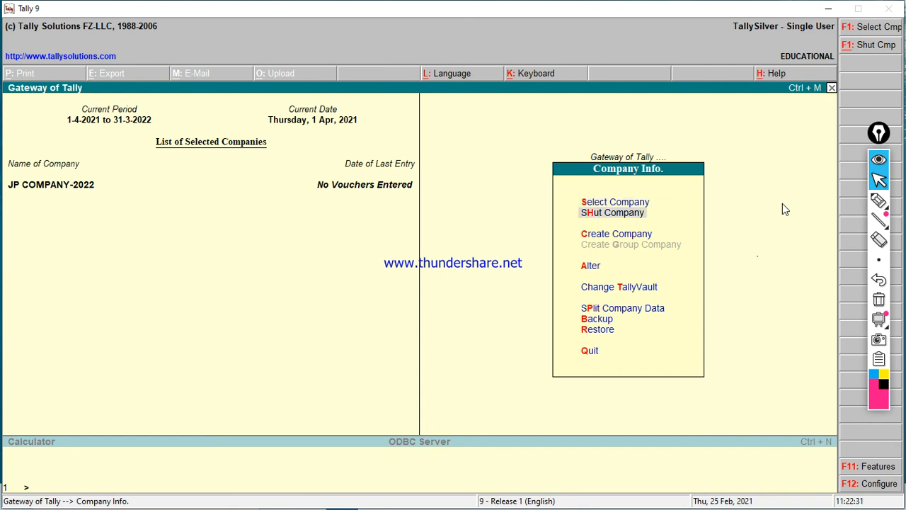
Step: List the companies to open and mark the starred encrypted entry (10002)
key(Return)
key(Return)
key(Return)
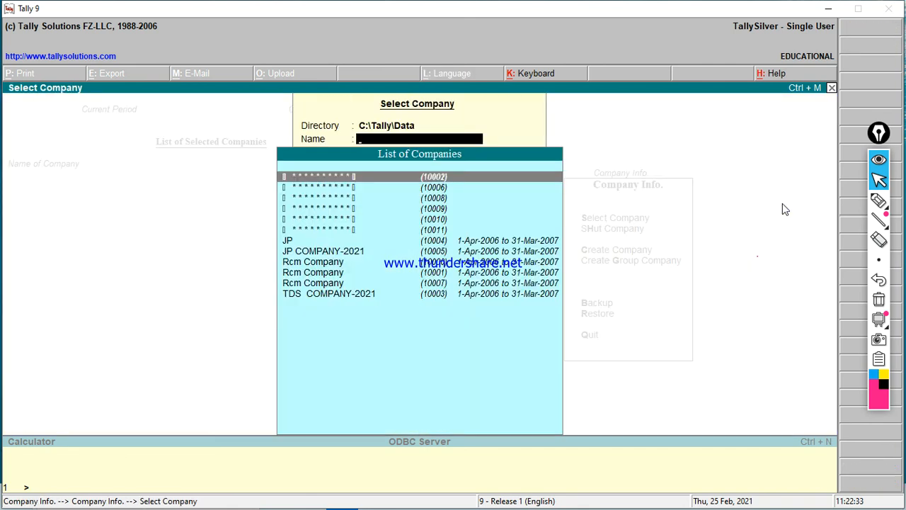
click(878, 201)
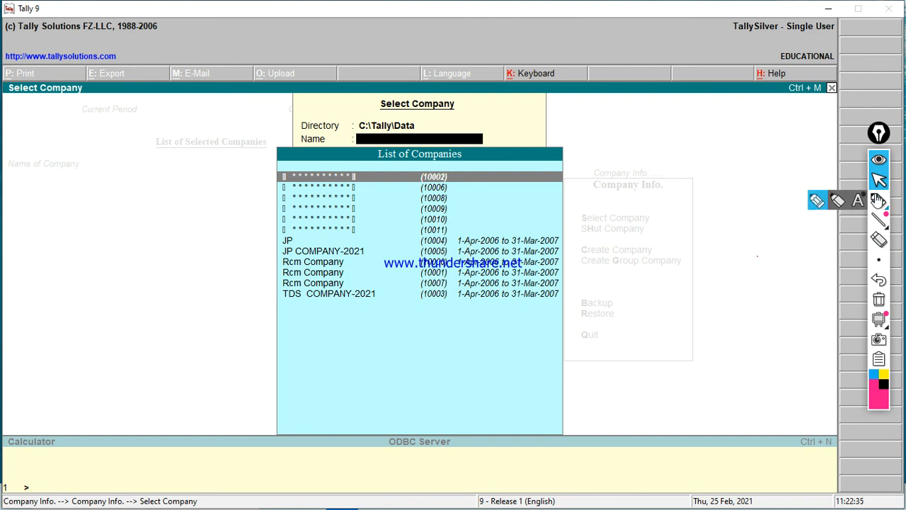
drag(450, 179, 517, 115)
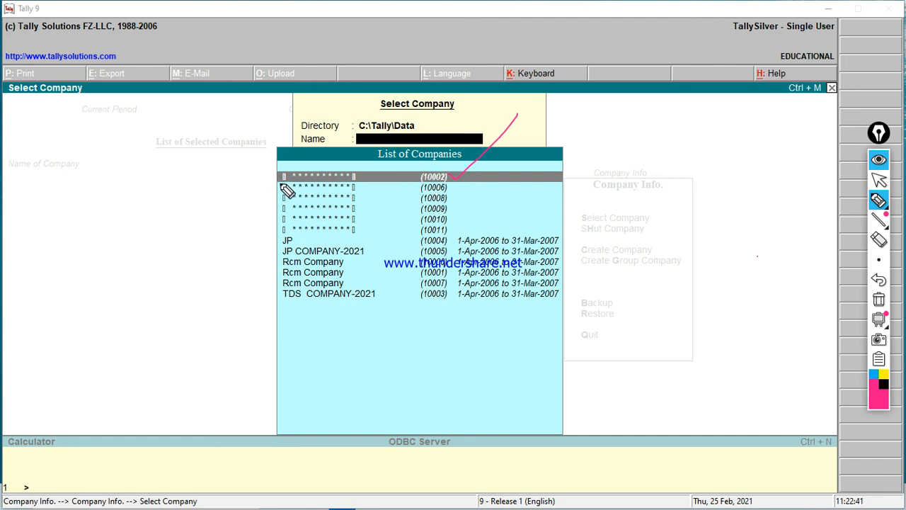
mouse_move(282, 182)
mouse_down()
mouse_move(451, 182)
mouse_move(409, 181)
mouse_move(464, 164)
mouse_move(455, 179)
mouse_up()
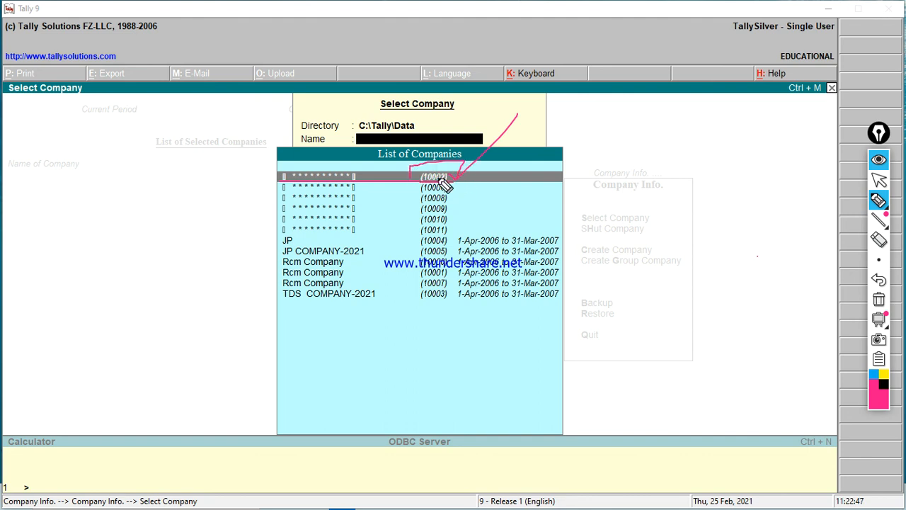
click(878, 299)
click(878, 180)
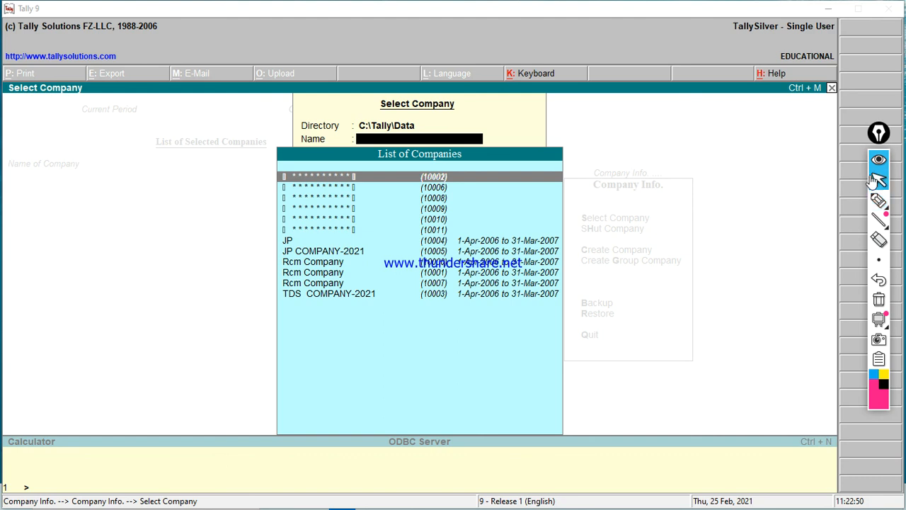
Step: Open entry (10002) with its TallyVault password and return to Gateway of Tally
click(474, 180)
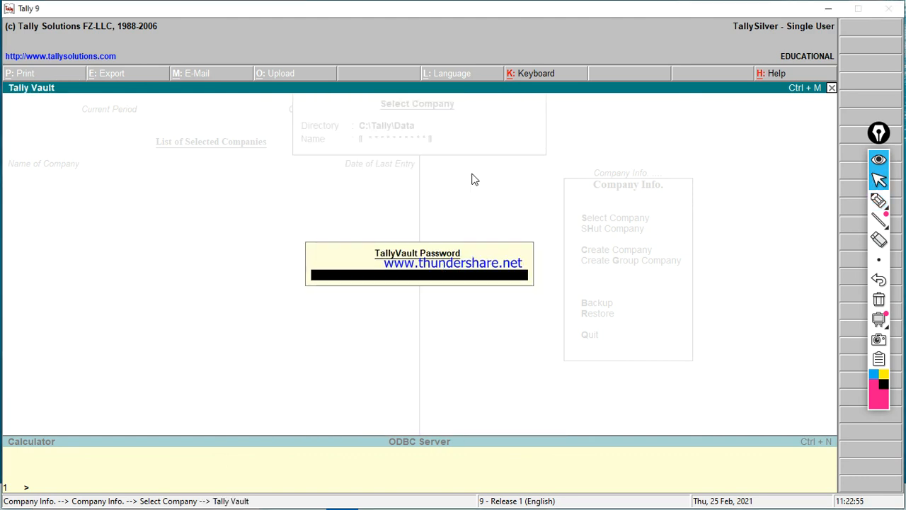
key(Return)
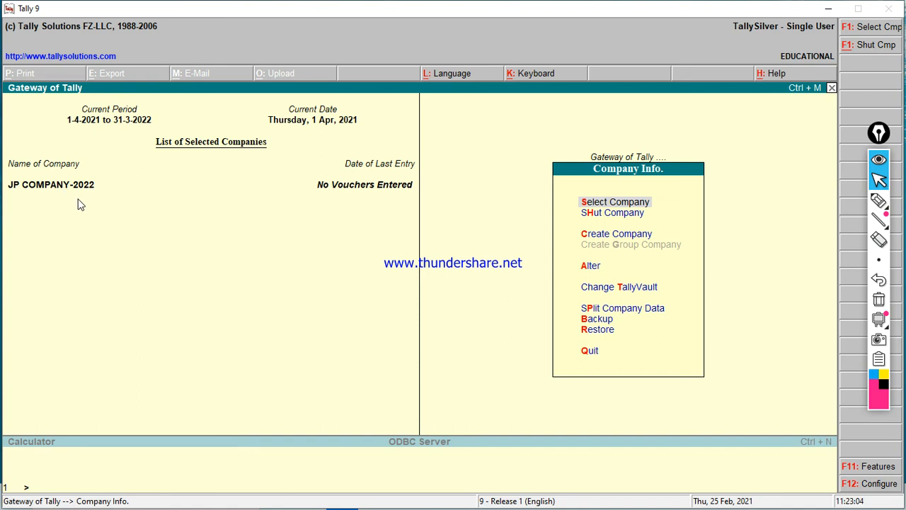
key(Escape)
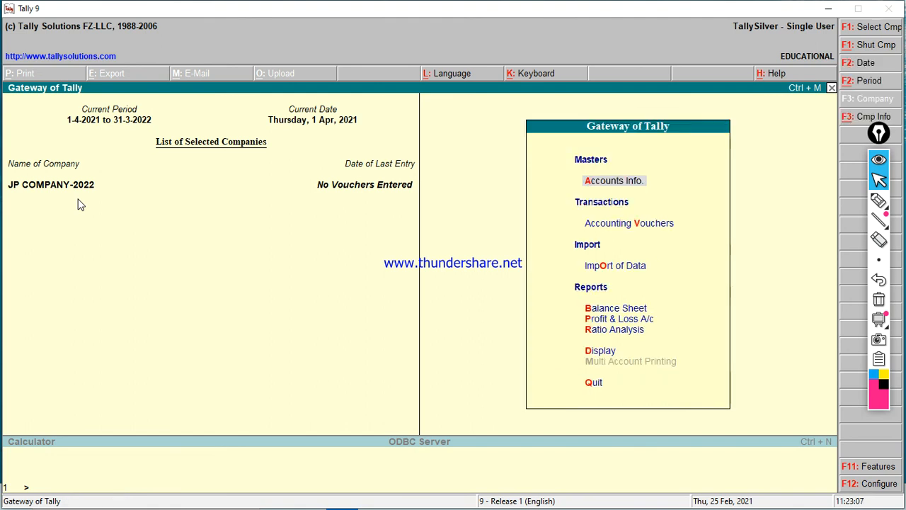